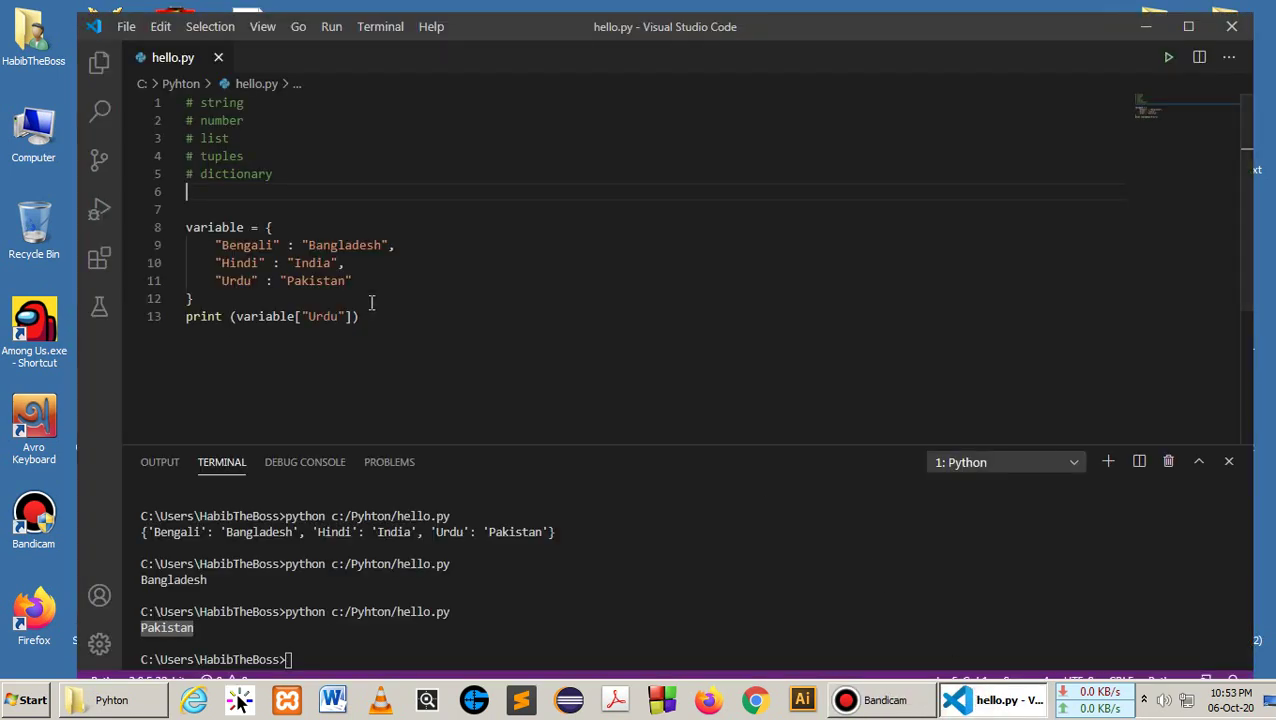
# Step: Delete the dictionary and print code on lines 8–13 of hello.py
pyautogui.click(362, 316)
pyautogui.moveTo(362, 316); pyautogui.dragTo(110, 237)
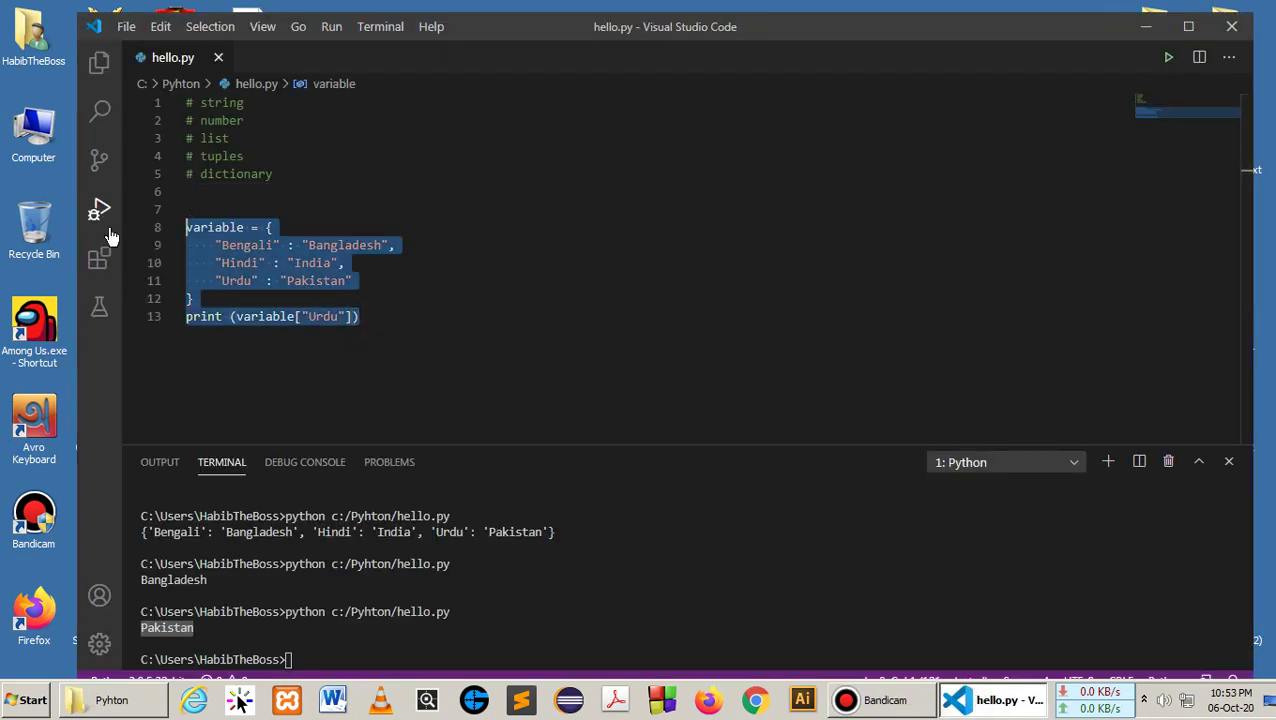
pyautogui.press('BackSpace')
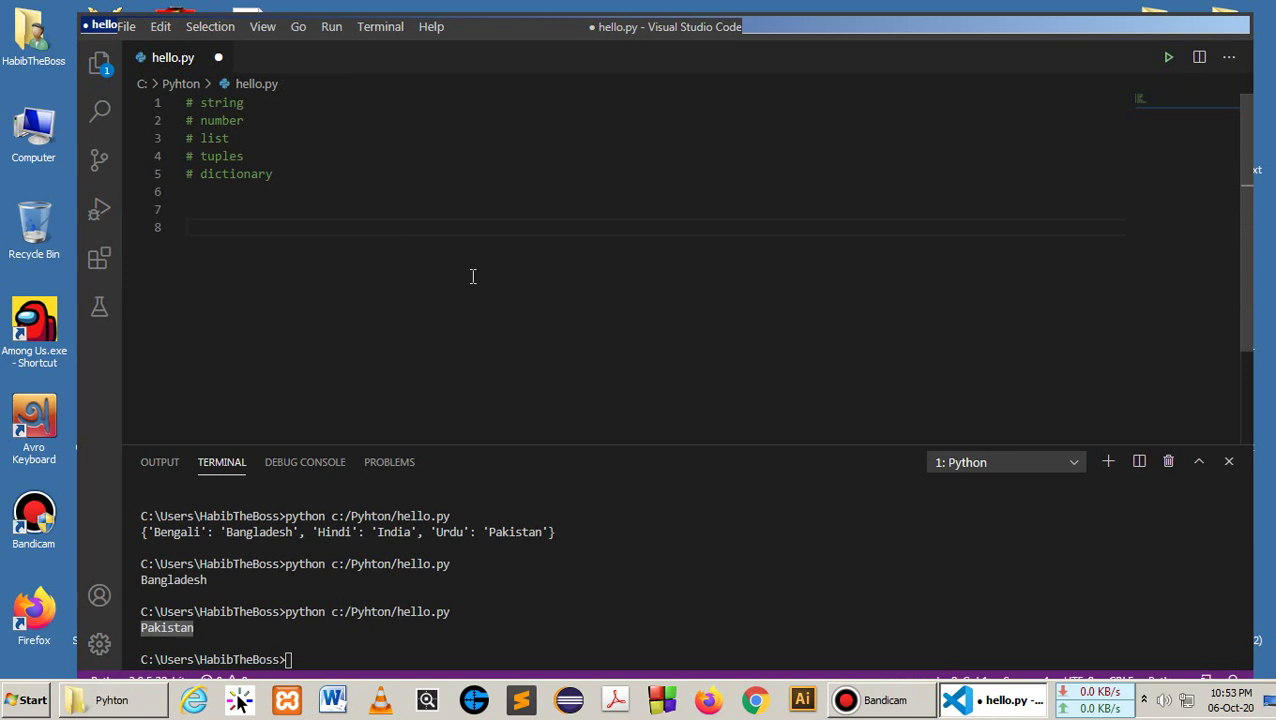
pyautogui.write('H')
pyautogui.write('el')
# Step: Write hello = "Kire bondhi, ki obostha" on line 8 and save the file
pyautogui.press('BackSpace')
pyautogui.press('BackSpace')
pyautogui.write('hello = ')
pyautogui.write('"')
pyautogui.write('Kd')
pyautogui.write('ro')
pyautogui.press('BackSpace')
pyautogui.press('BackSpace')
pyautogui.press('BackSpace')
pyautogui.write('ire b')
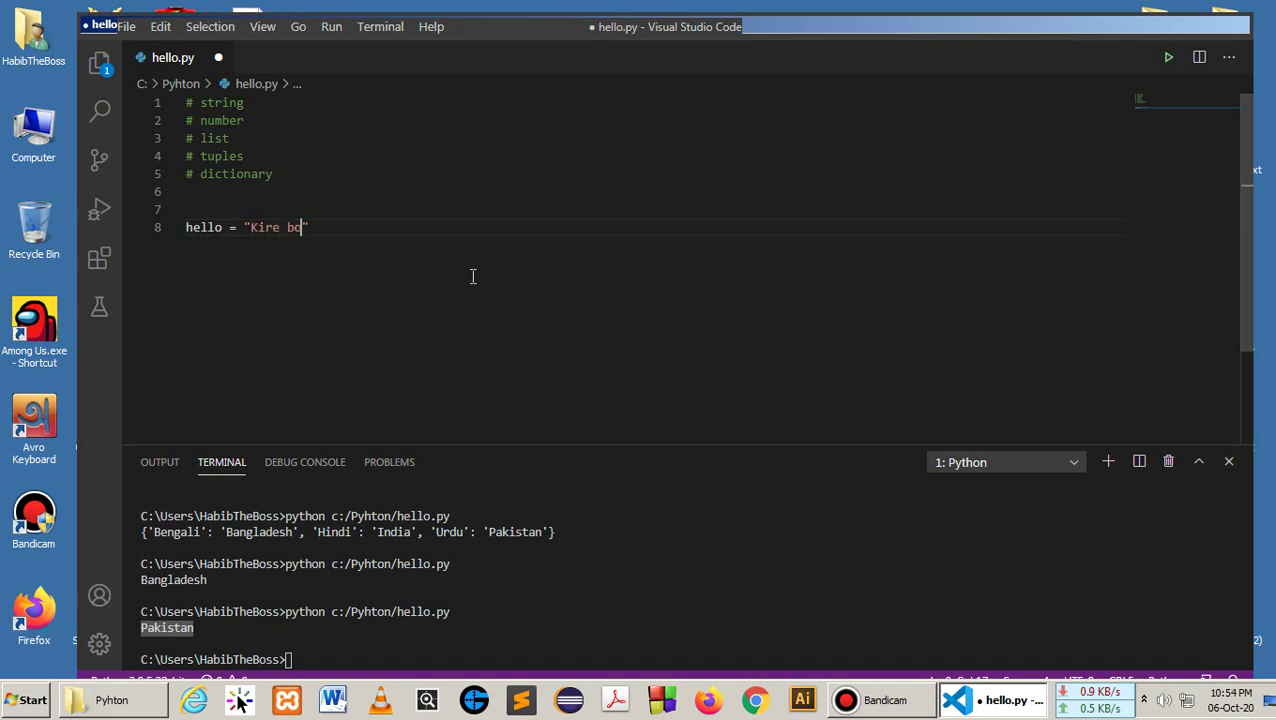
pyautogui.write('ondhi, ki ob')
pyautogui.write('ostha')
pyautogui.hotkey('ctrl', 's')
pyautogui.press('Right')
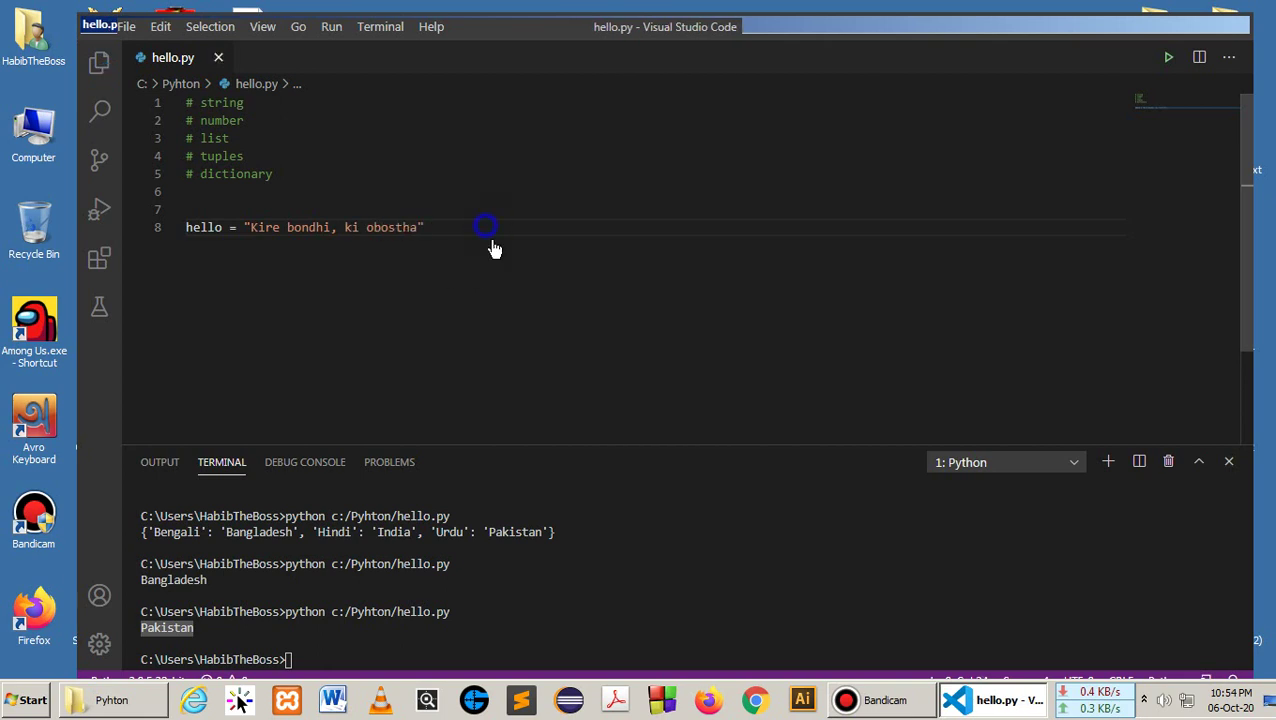
pyautogui.rightClick(486, 234)
pyautogui.click(371, 342)
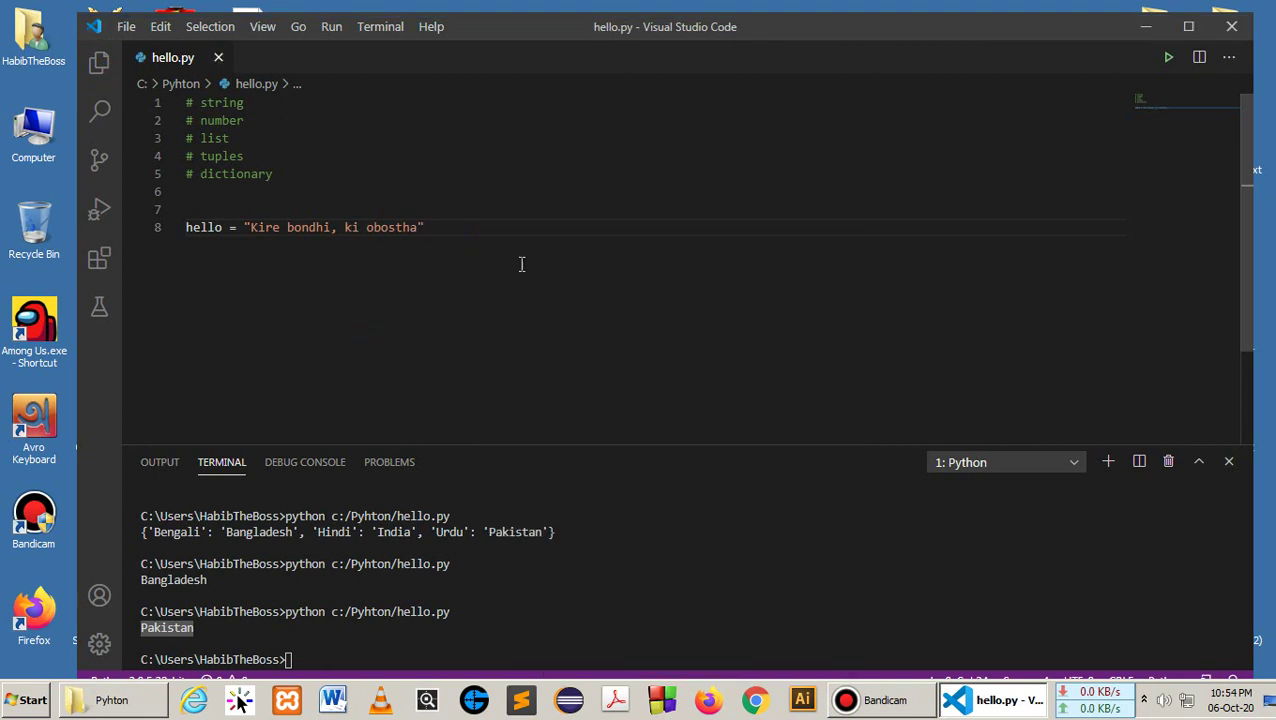
# Step: Add print(hello) on line 9, save, and run hello.py in the terminal
pyautogui.press('Return')
pyautogui.write('print(')
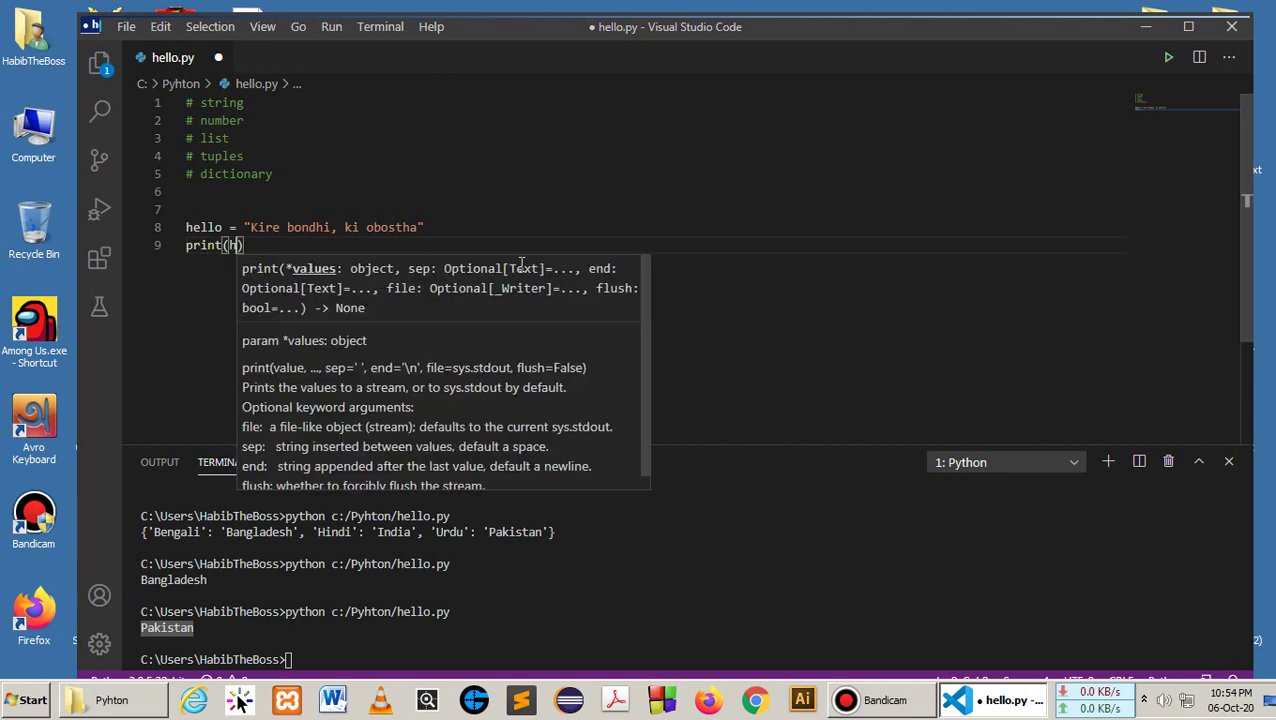
pyautogui.write('hello')
pyautogui.press('End')
pyautogui.hotkey('ctrl', 's')
pyautogui.click(650, 227)
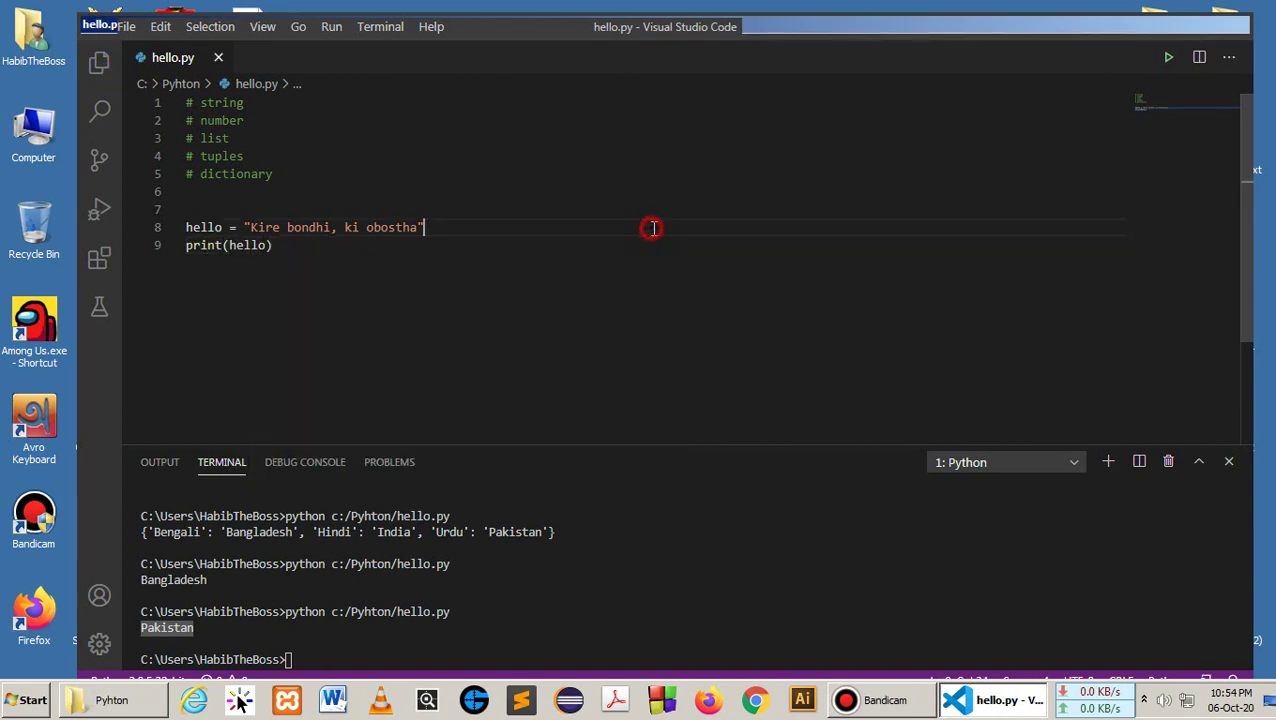
pyautogui.rightClick(650, 227)
pyautogui.click(757, 552)
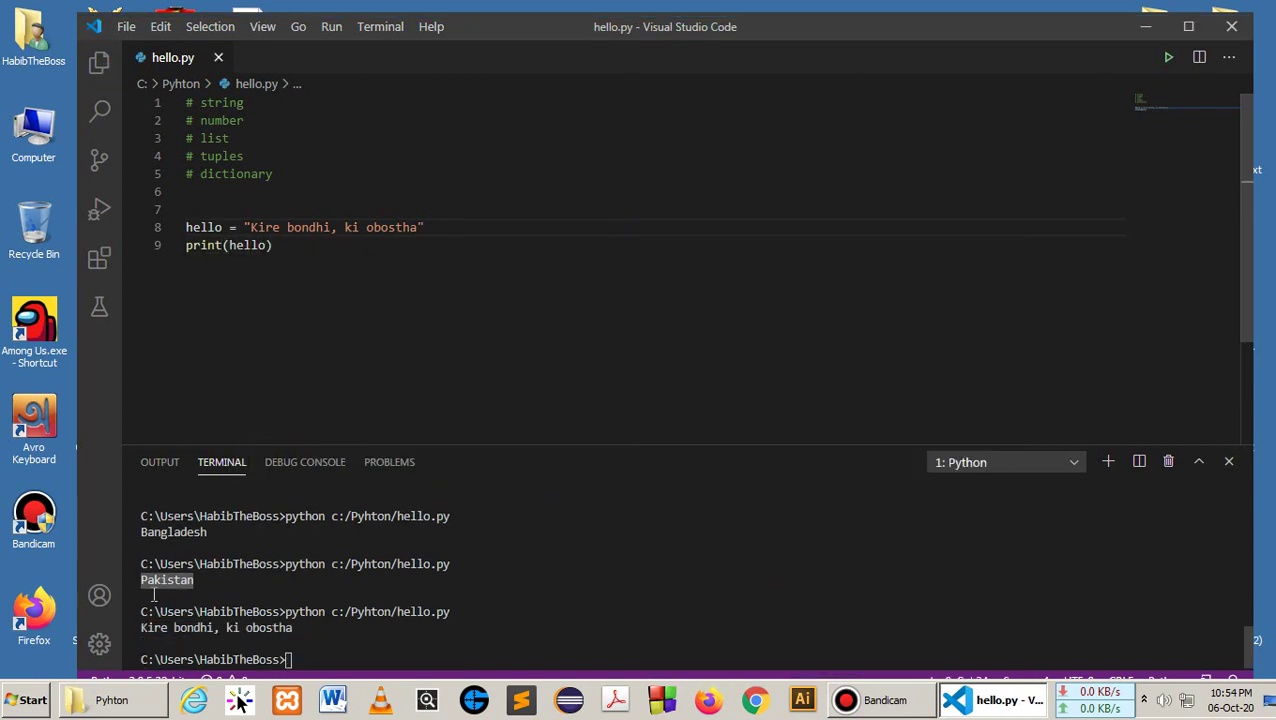
# Step: Correct bondhi to bondhu, save, and insert a blank line after line 8
pyautogui.click(324, 227)
pyautogui.press('BackSpace')
pyautogui.write('u')
pyautogui.hotkey('ctrl', 's')
pyautogui.click(484, 244)
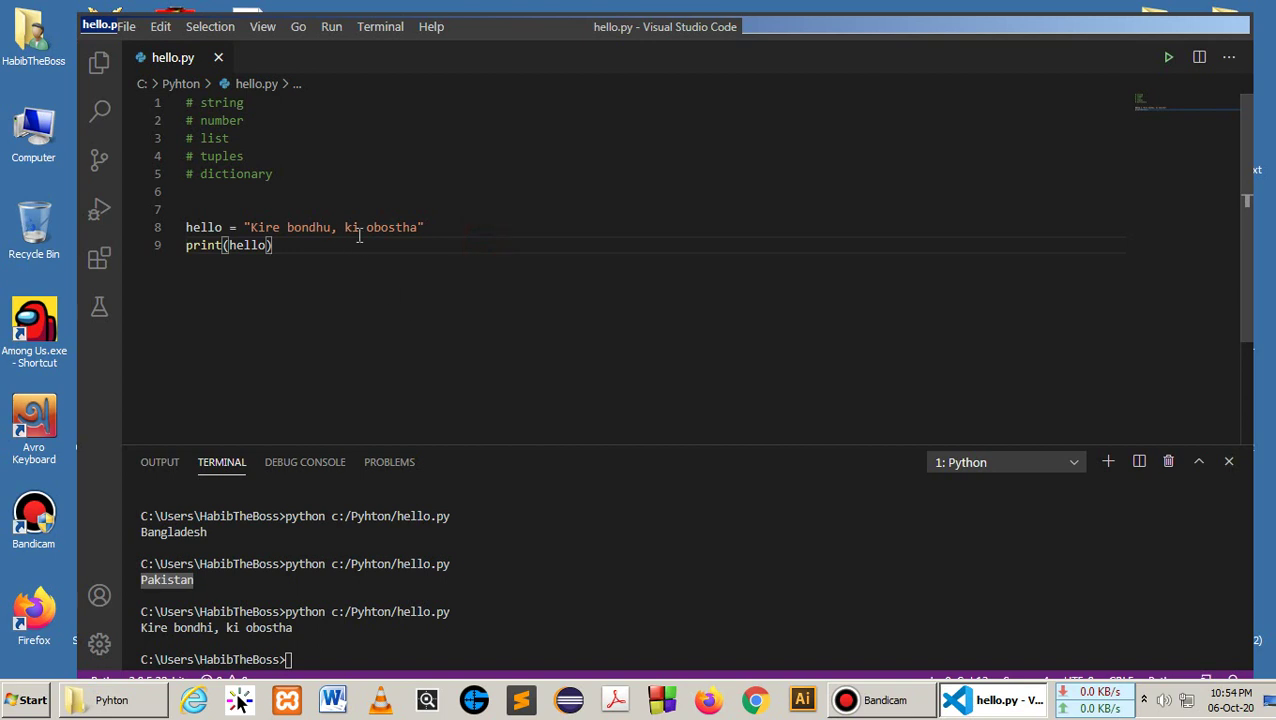
pyautogui.click(464, 227)
pyautogui.press('Return')
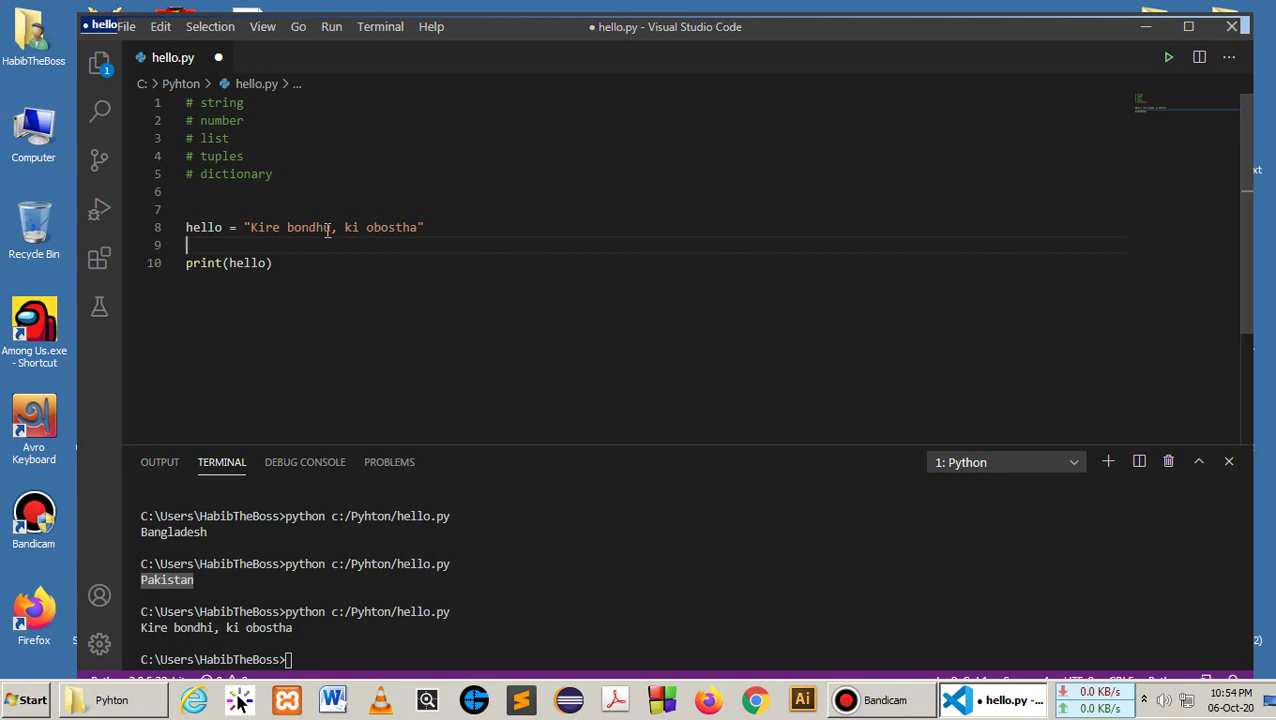
# Step: Insert 'rahim jigges krlo je,' after bondhu in the hello string
pyautogui.moveTo(344, 227); pyautogui.dragTo(418, 227)
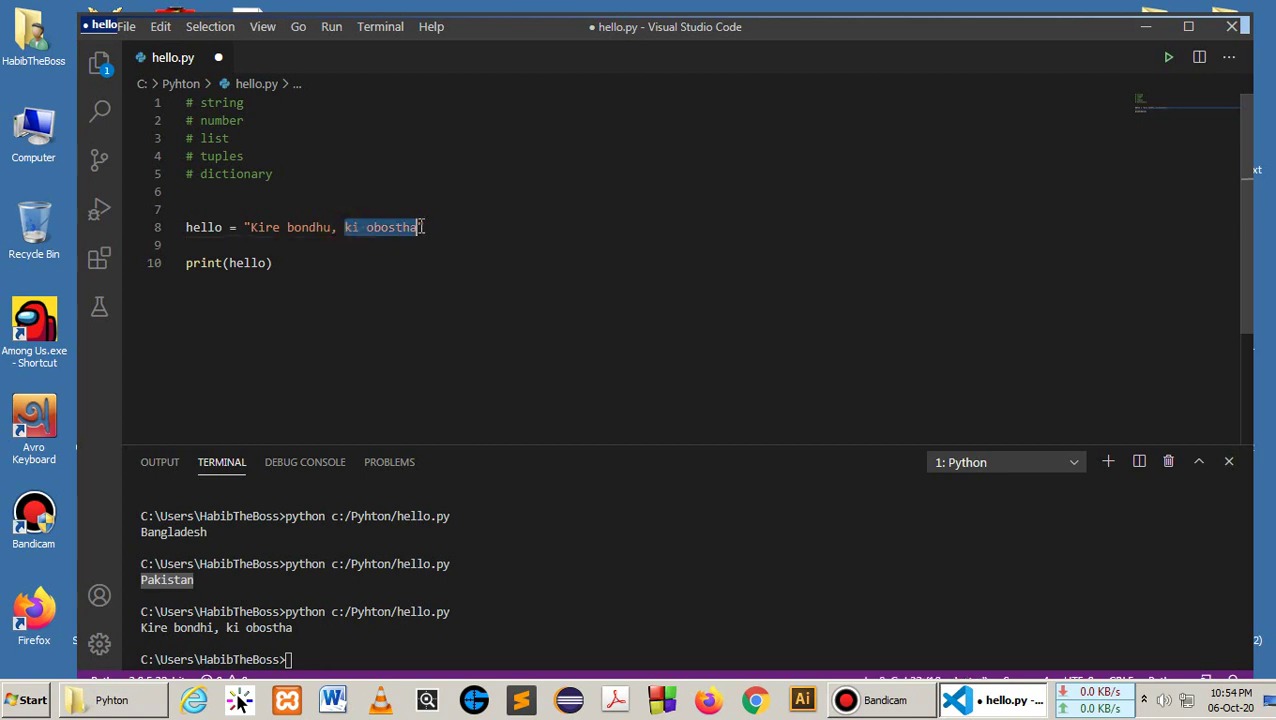
pyautogui.click(403, 227)
pyautogui.doubleClick(412, 227)
pyautogui.click(327, 227)
pyautogui.click(346, 227)
pyautogui.write('raj')
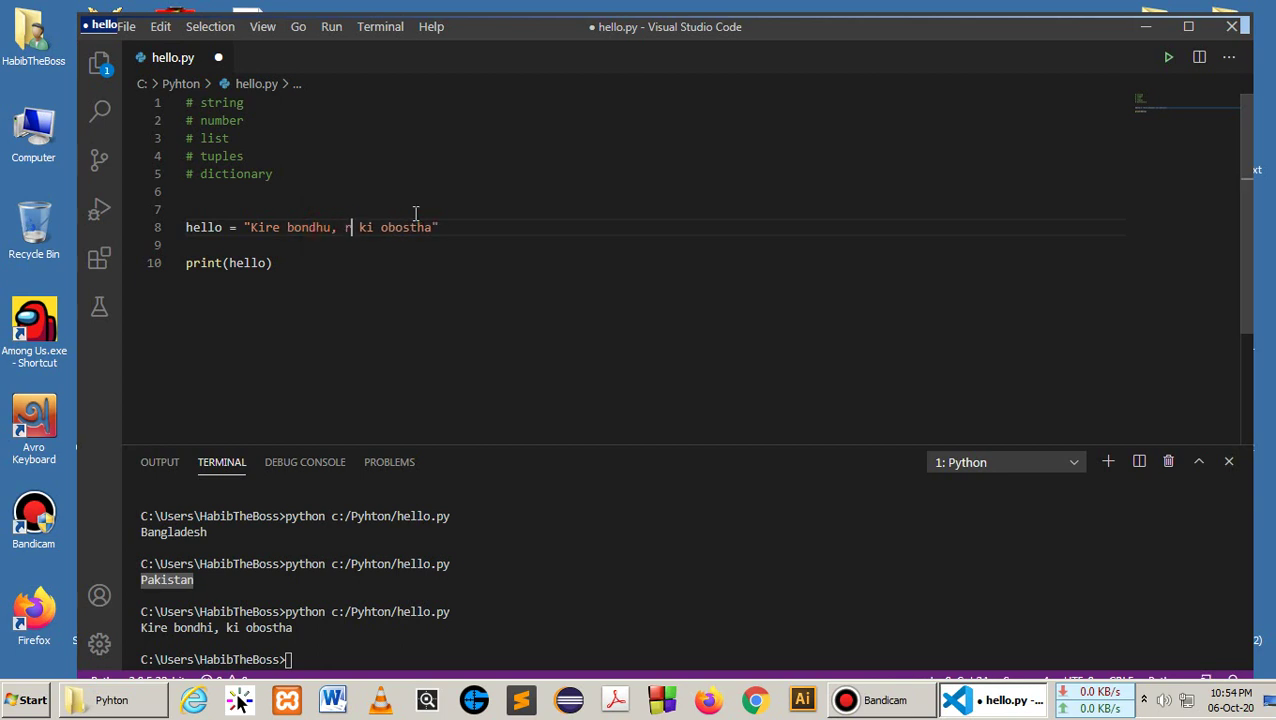
pyautogui.press('BackSpace')
pyautogui.write('him ji')
pyautogui.write('gges krlo ')
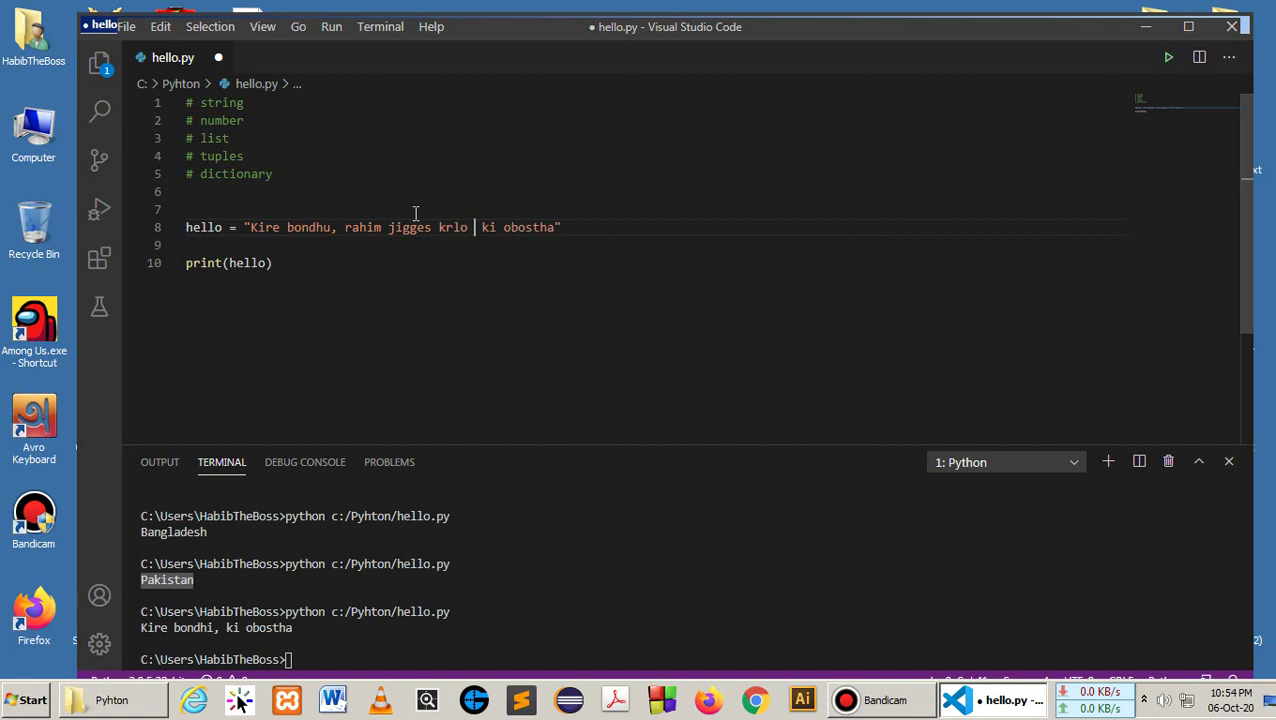
pyautogui.write('je,')
# Step: Append ' tor', wrap 'ki obostha tor' in double quotes, and save hello.py
pyautogui.press('End')
pyautogui.write('tor')
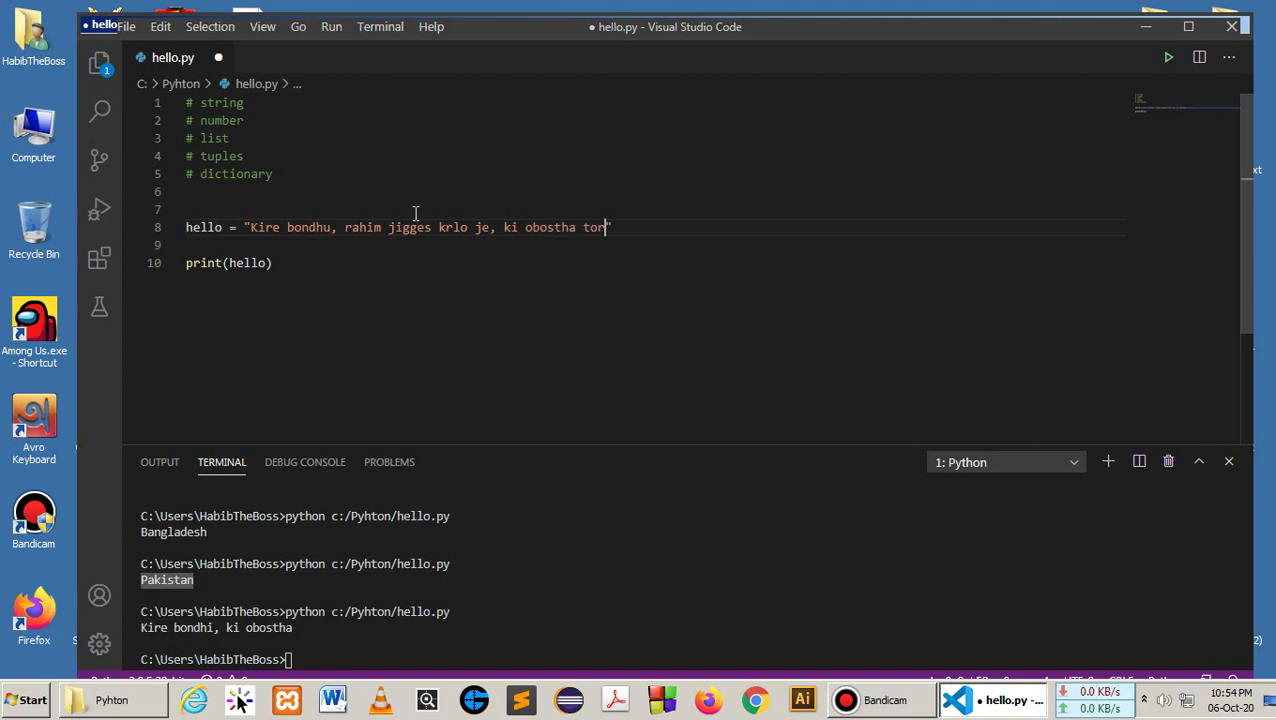
pyautogui.moveTo(503, 227); pyautogui.dragTo(607, 227)
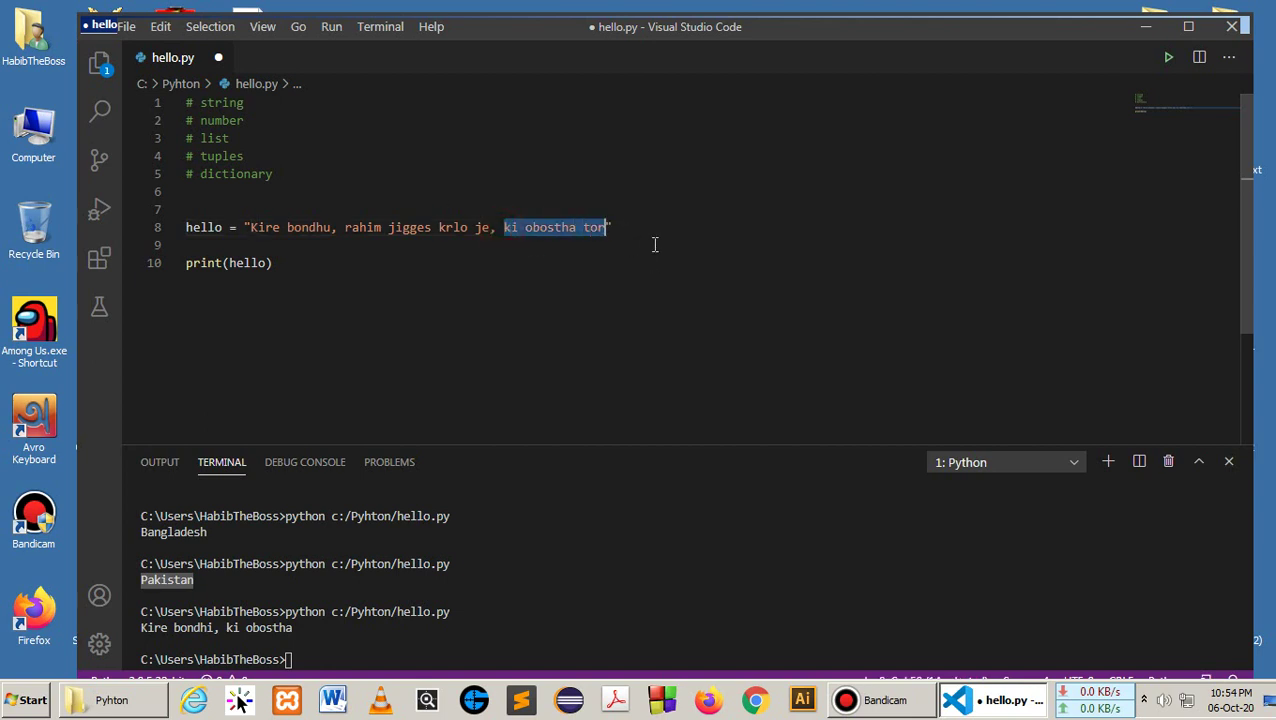
pyautogui.click(511, 227)
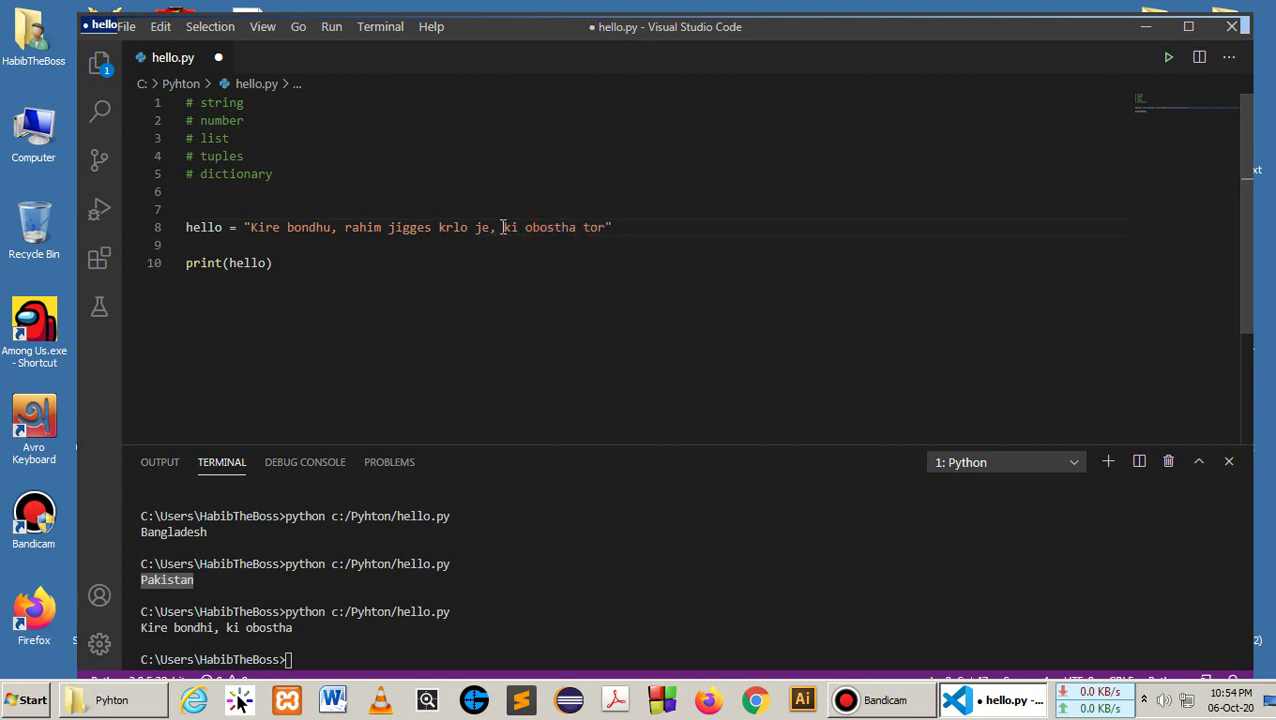
pyautogui.moveTo(511, 227); pyautogui.dragTo(610, 227)
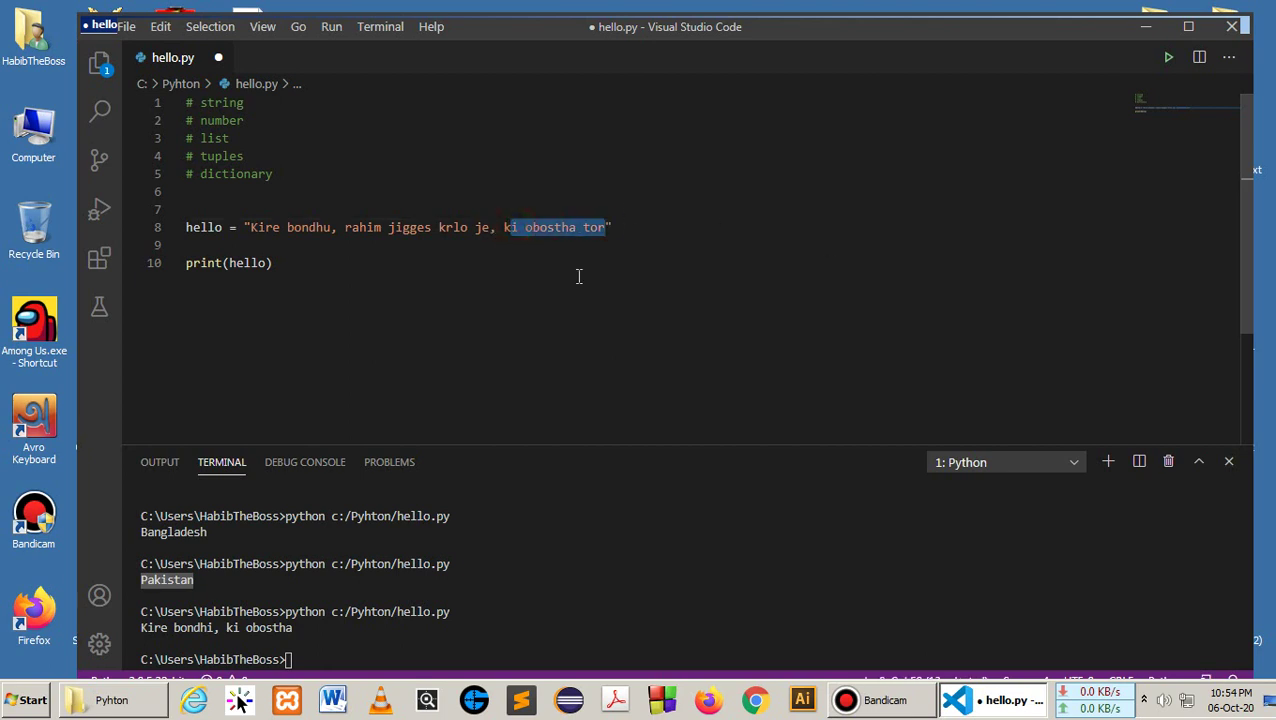
pyautogui.click(610, 227)
pyautogui.moveTo(607, 227); pyautogui.dragTo(503, 227)
pyautogui.write(':')
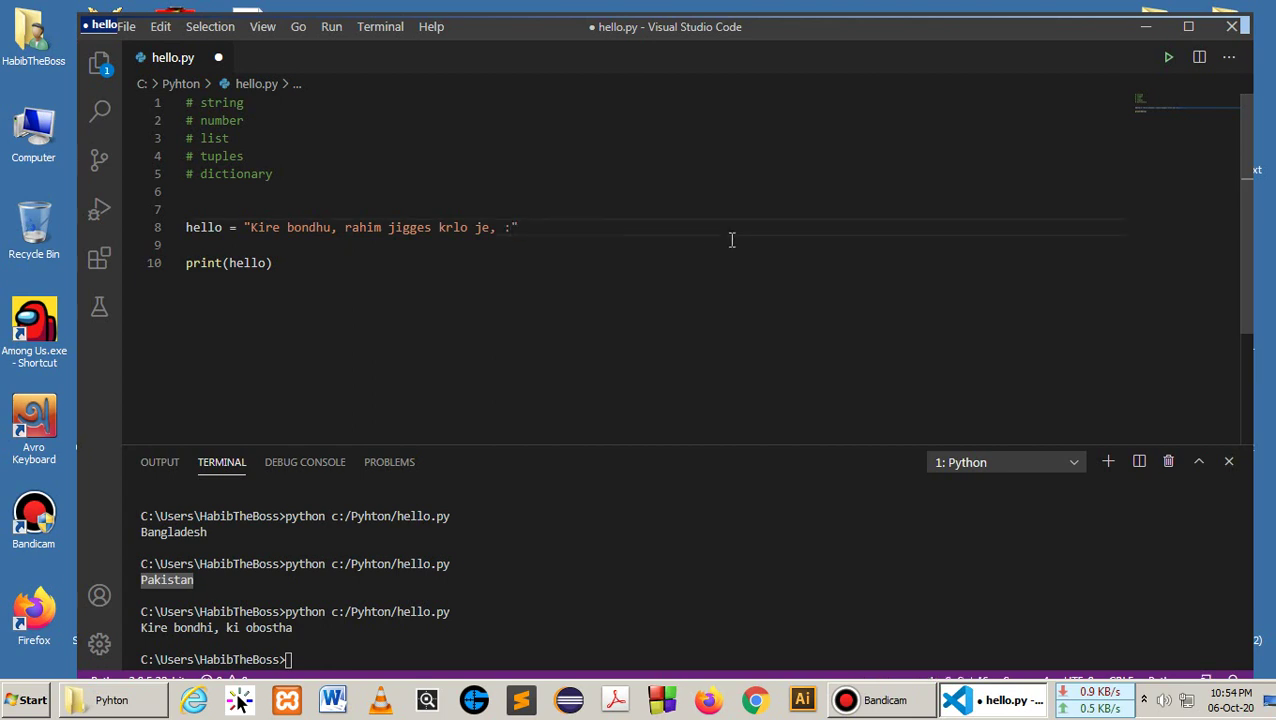
pyautogui.hotkey('ctrl', 'z')
pyautogui.write('"')
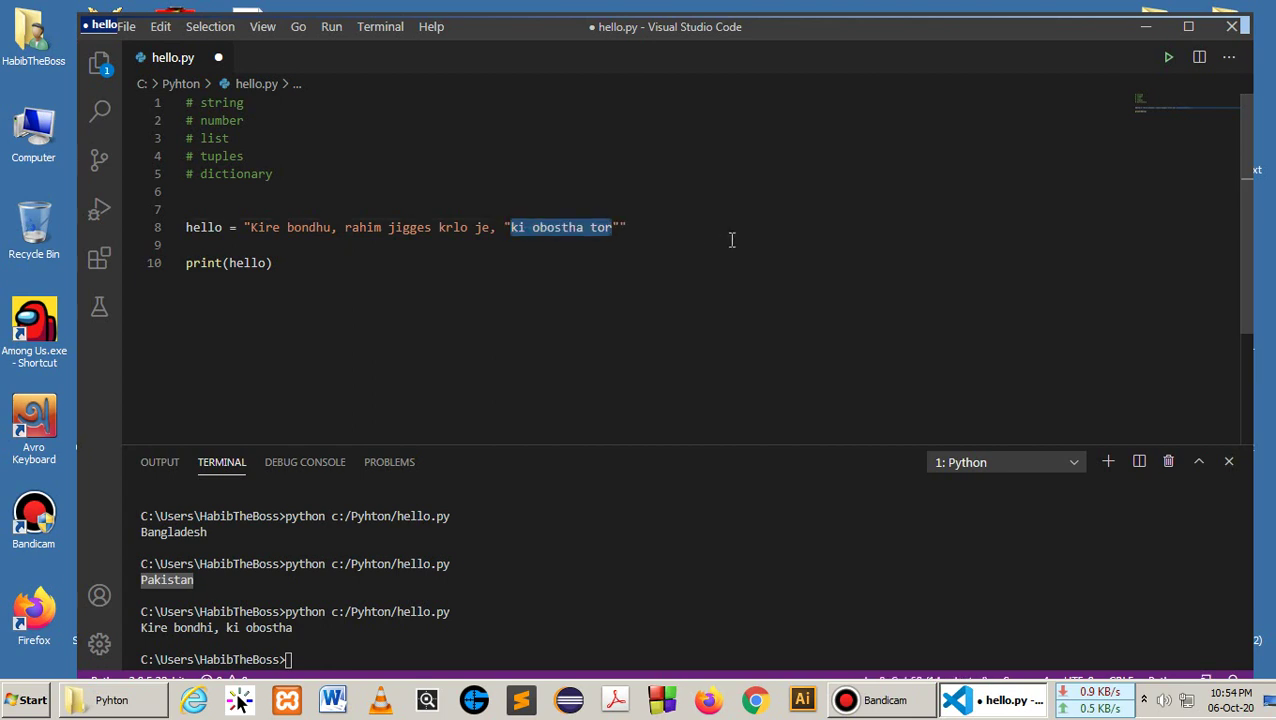
pyautogui.hotkey('ctrl', 's')
# Step: Review the edited string on line 8 and bring up the editor's run options
pyautogui.click(712, 228)
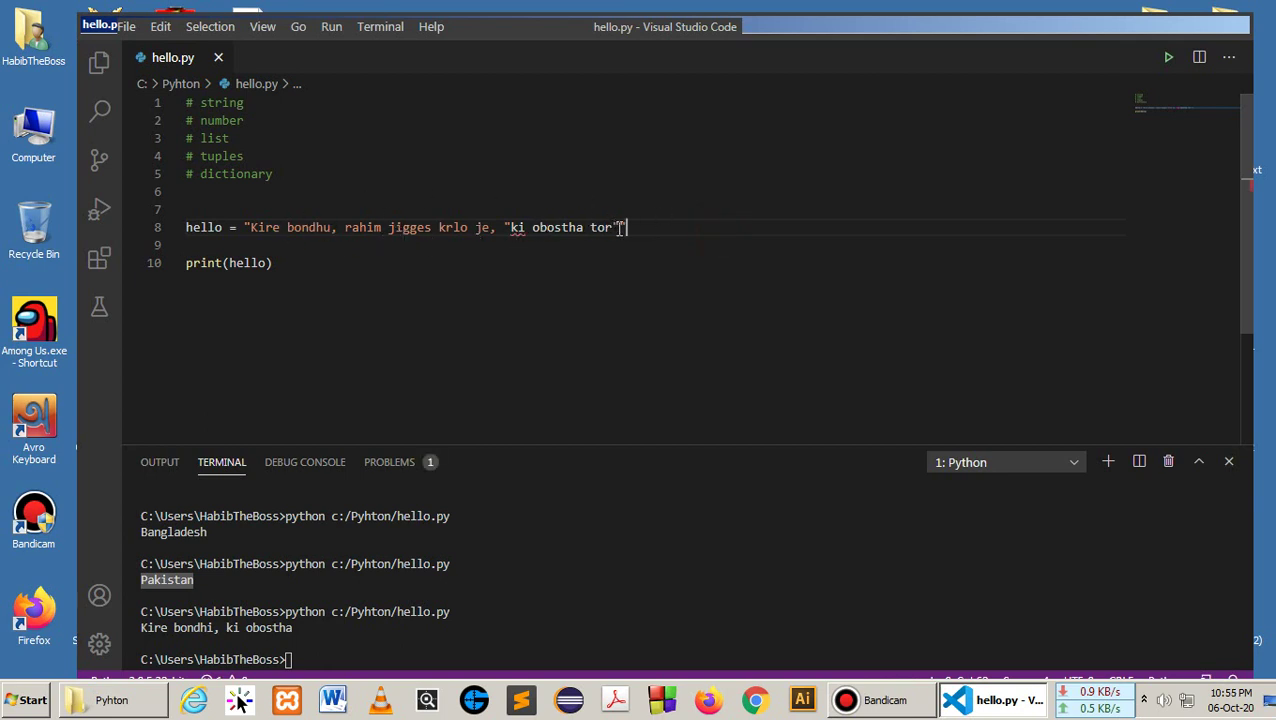
pyautogui.moveTo(251, 227); pyautogui.dragTo(630, 227)
pyautogui.click(742, 246)
pyautogui.click(724, 220)
pyautogui.rightClick(568, 305)
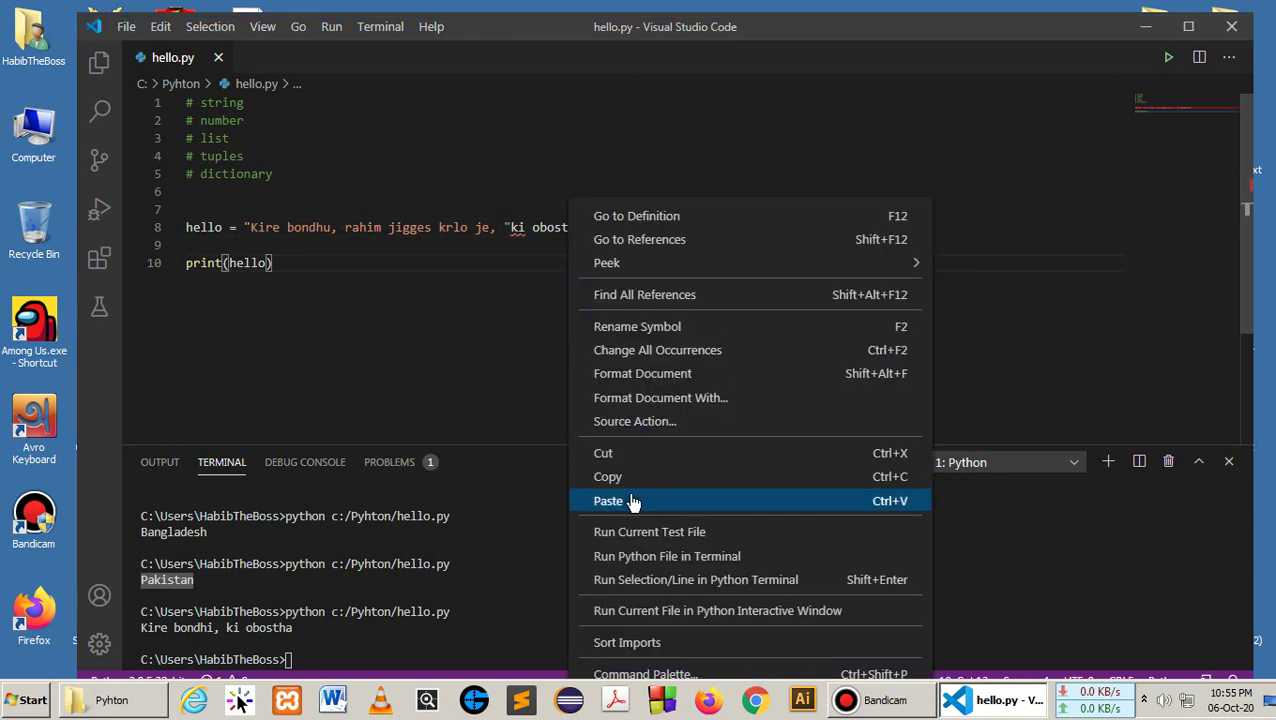
# Step: Run hello.py, get the SyntaxError, and select the nested "ki obostha tor" on line 8
pyautogui.click(674, 556)
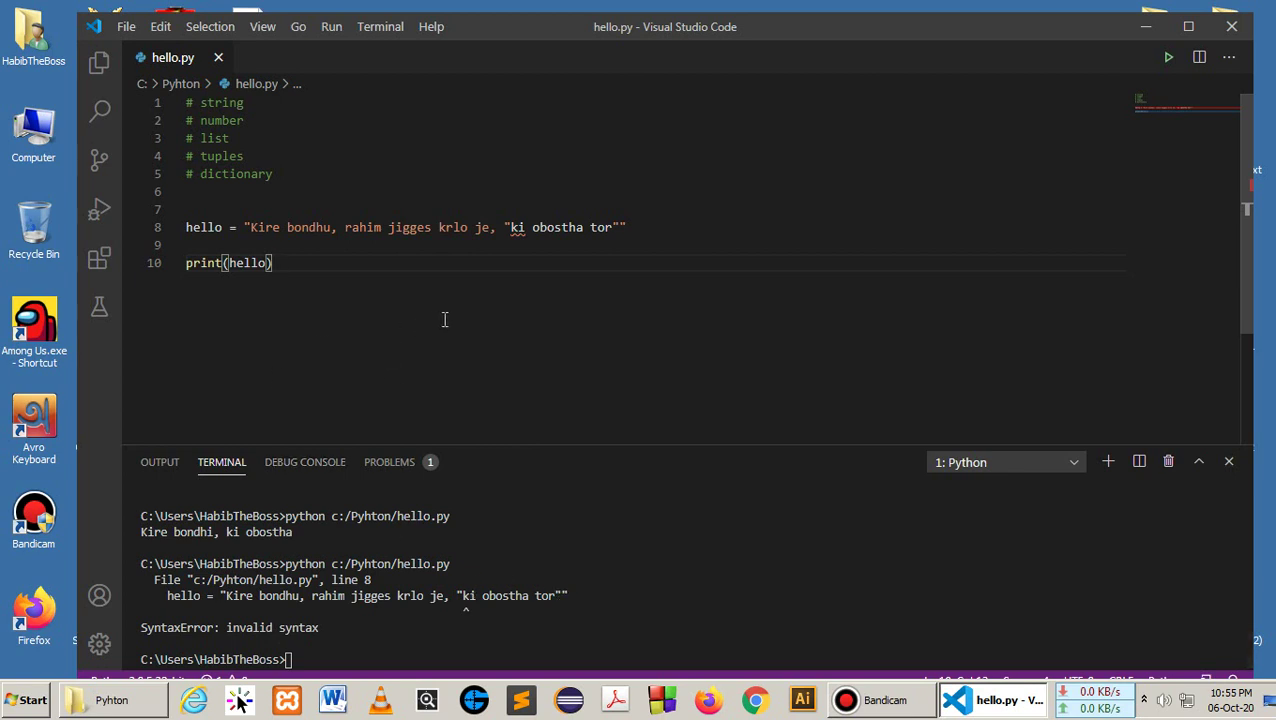
pyautogui.click(614, 203)
pyautogui.moveTo(505, 227); pyautogui.dragTo(614, 230)
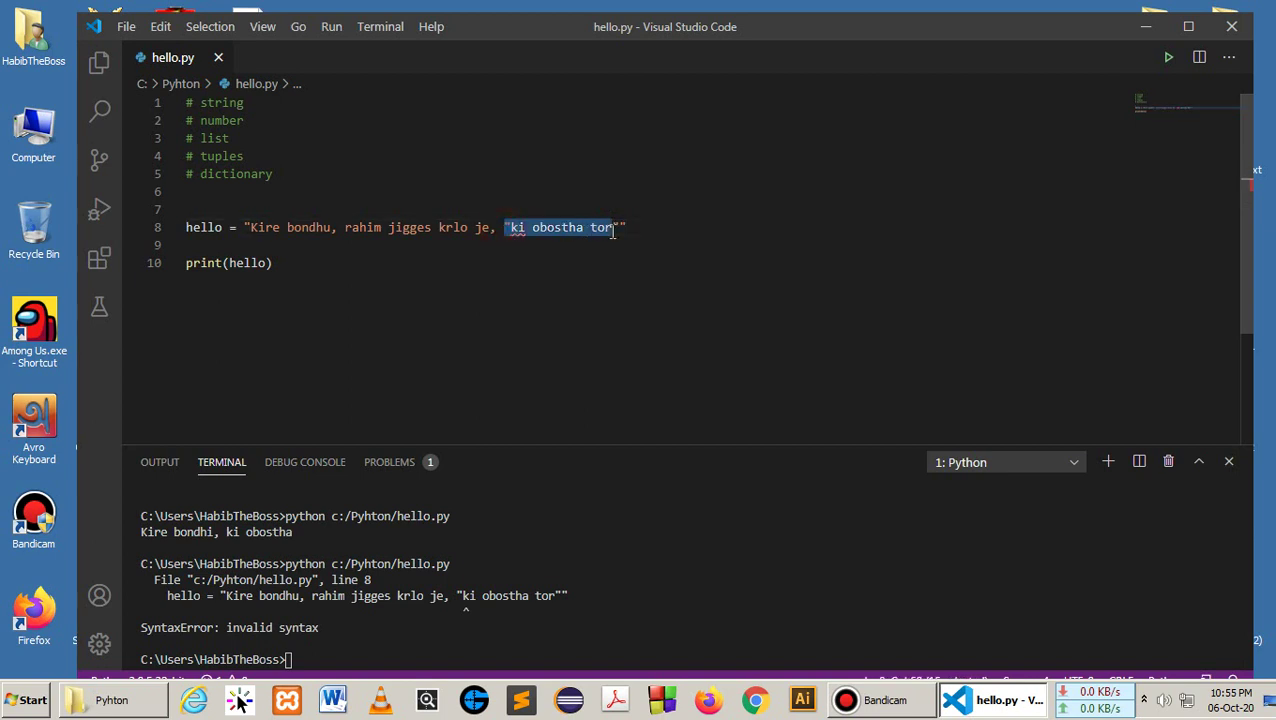
pyautogui.moveTo(623, 227); pyautogui.dragTo(508, 227)
# Step: Switch line 8's outer quotes to single quotes, save, and rerun hello.py successfully
pyautogui.click(470, 209)
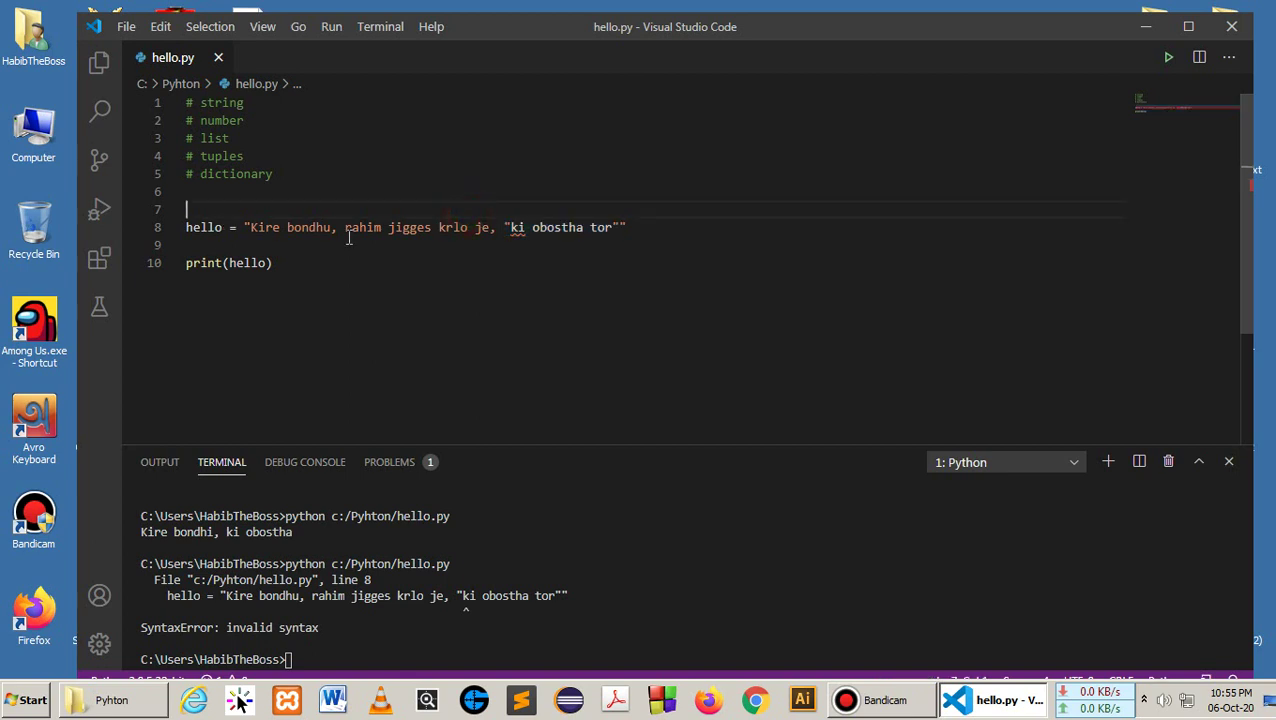
pyautogui.click(253, 227)
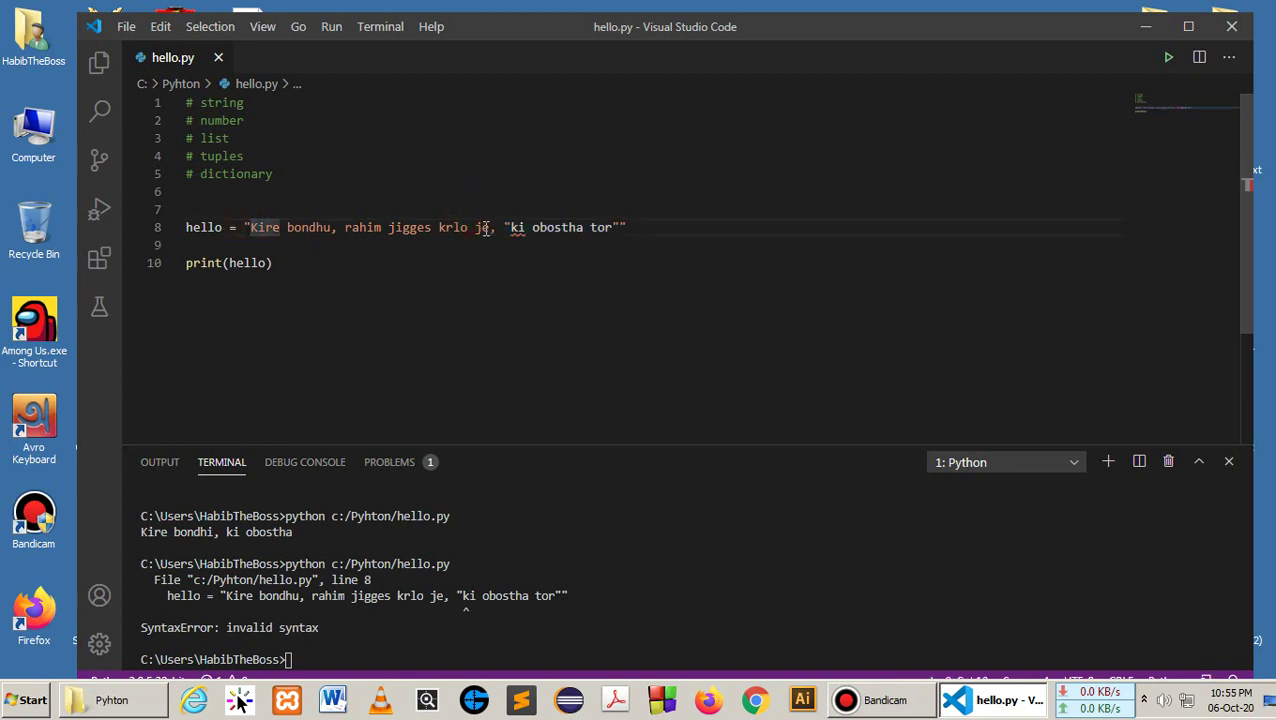
pyautogui.press('BackSpace')
pyautogui.write("'")
pyautogui.click(709, 220)
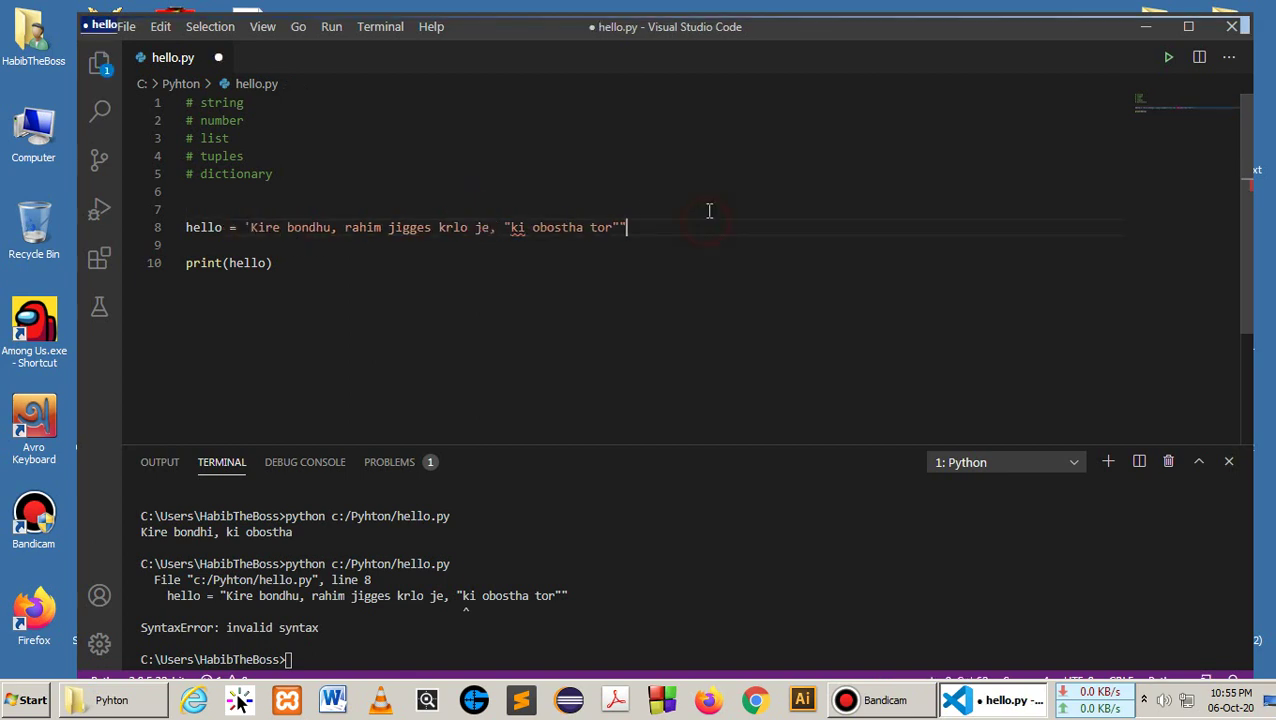
pyautogui.hotkey('ctrl', 's')
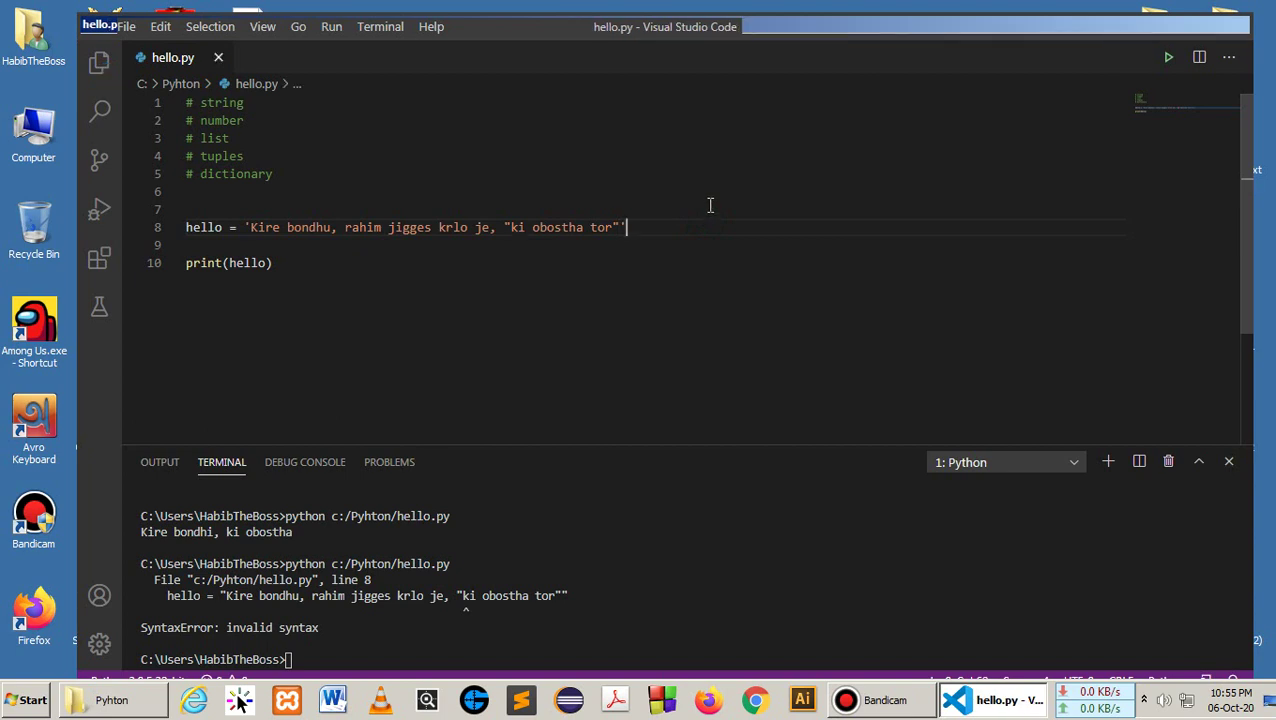
pyautogui.rightClick(502, 262)
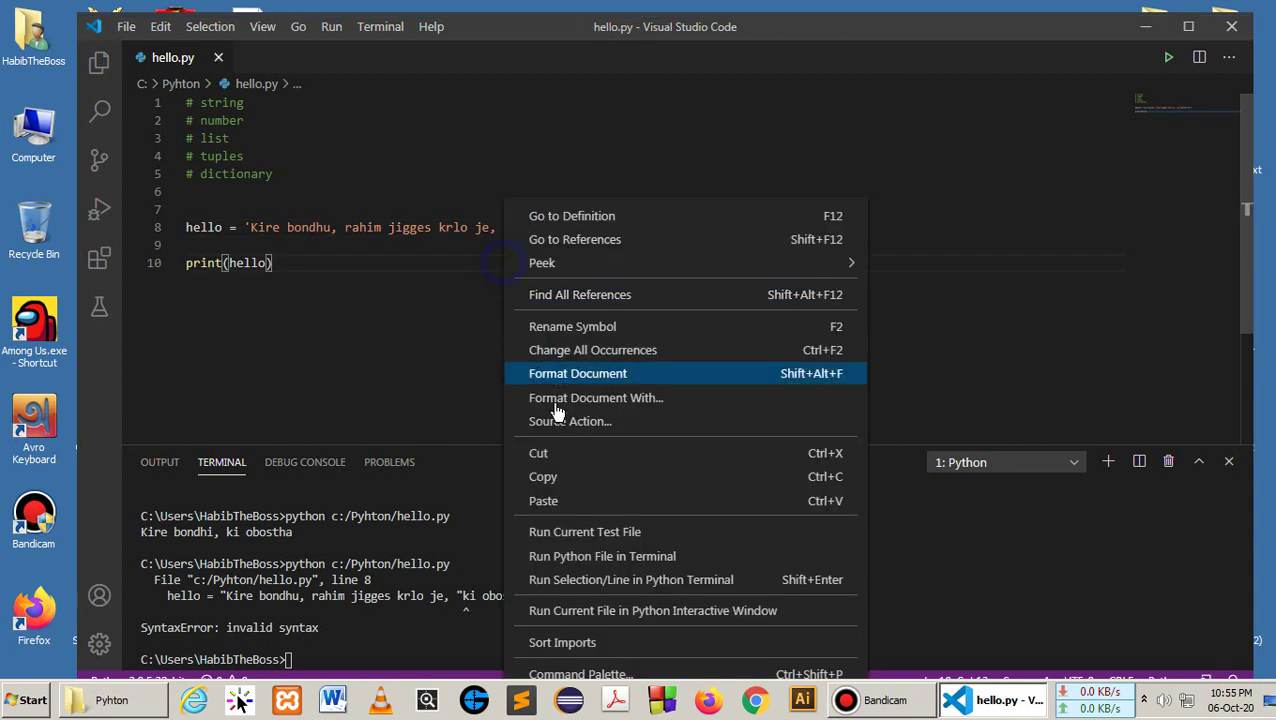
pyautogui.click(592, 556)
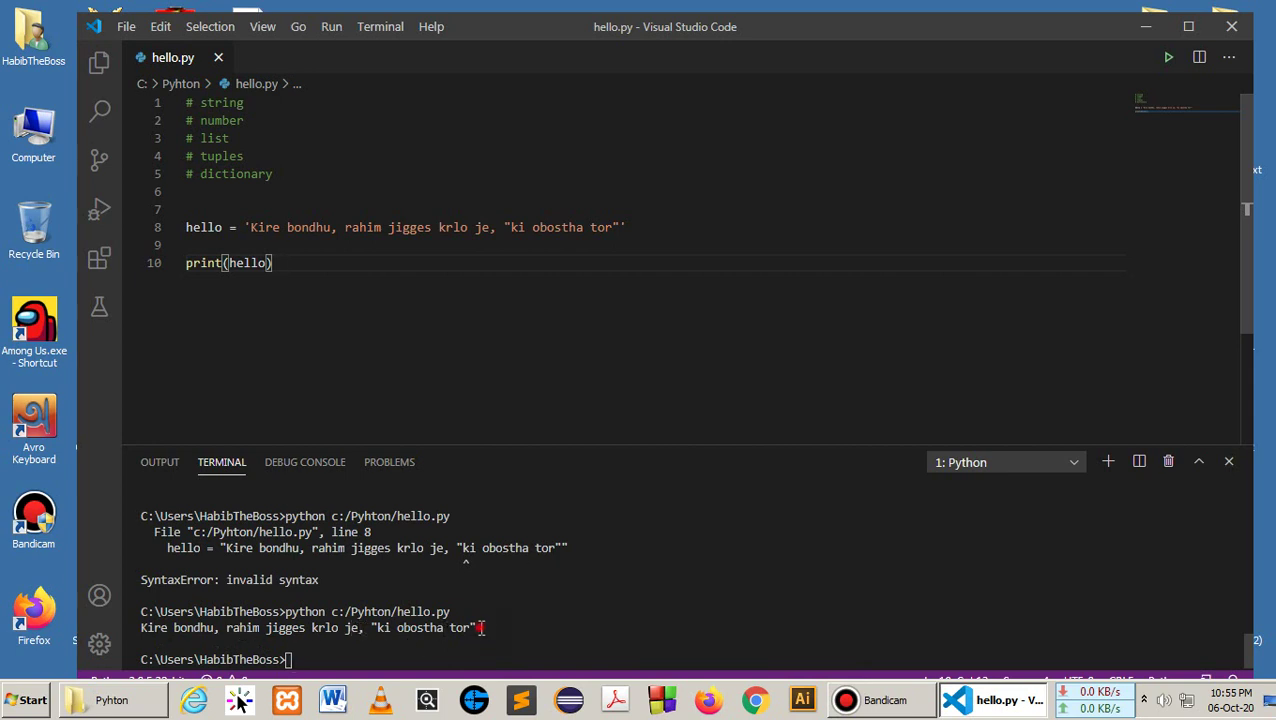
pyautogui.moveTo(478, 627); pyautogui.dragTo(379, 630)
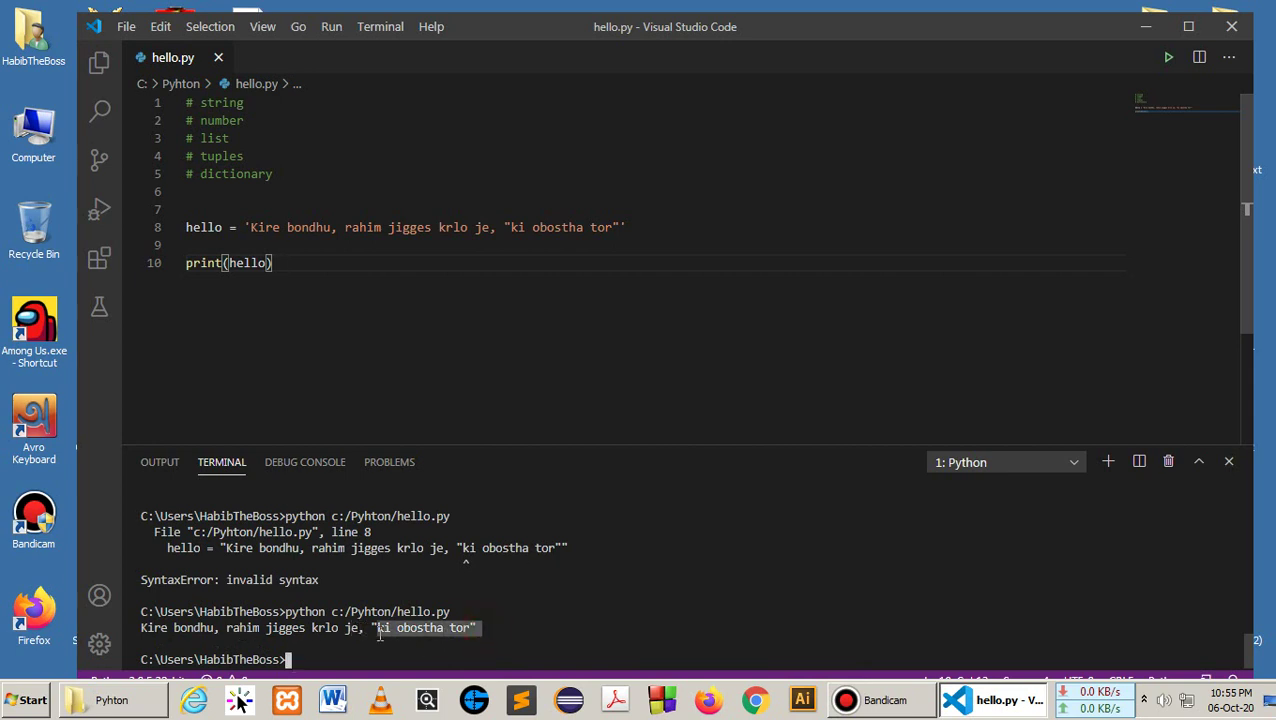
# Step: Add '?' after tor so the phrase reads "ki obostha tor?", and save
pyautogui.click(611, 227)
pyautogui.write('?')
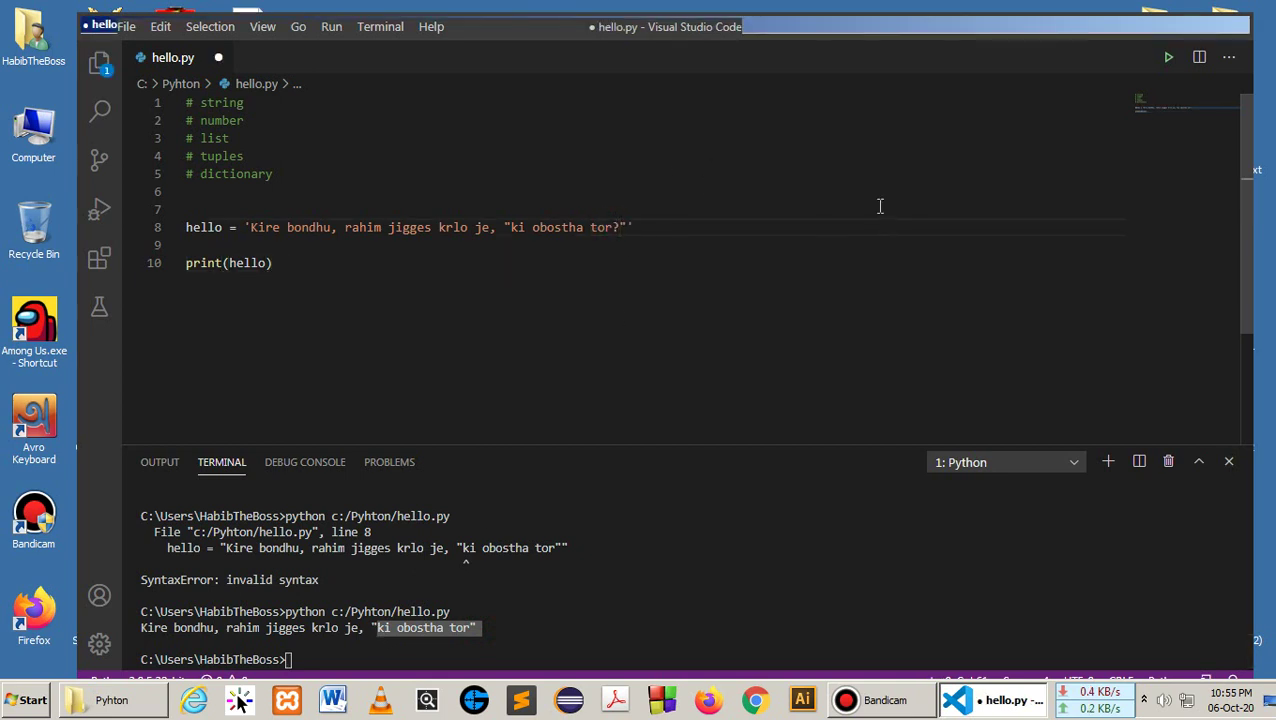
pyautogui.hotkey('ctrl', 's')
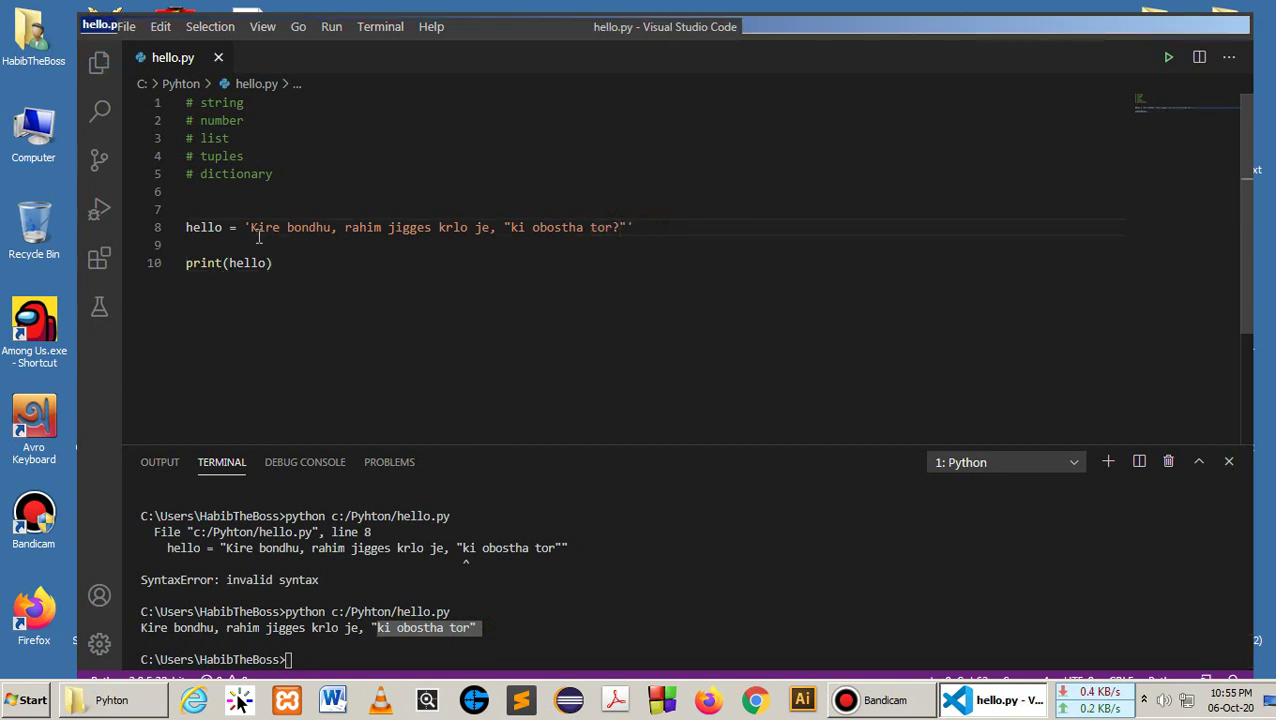
pyautogui.click(250, 227)
pyautogui.click(652, 227)
pyautogui.moveTo(250, 227); pyautogui.dragTo(631, 227)
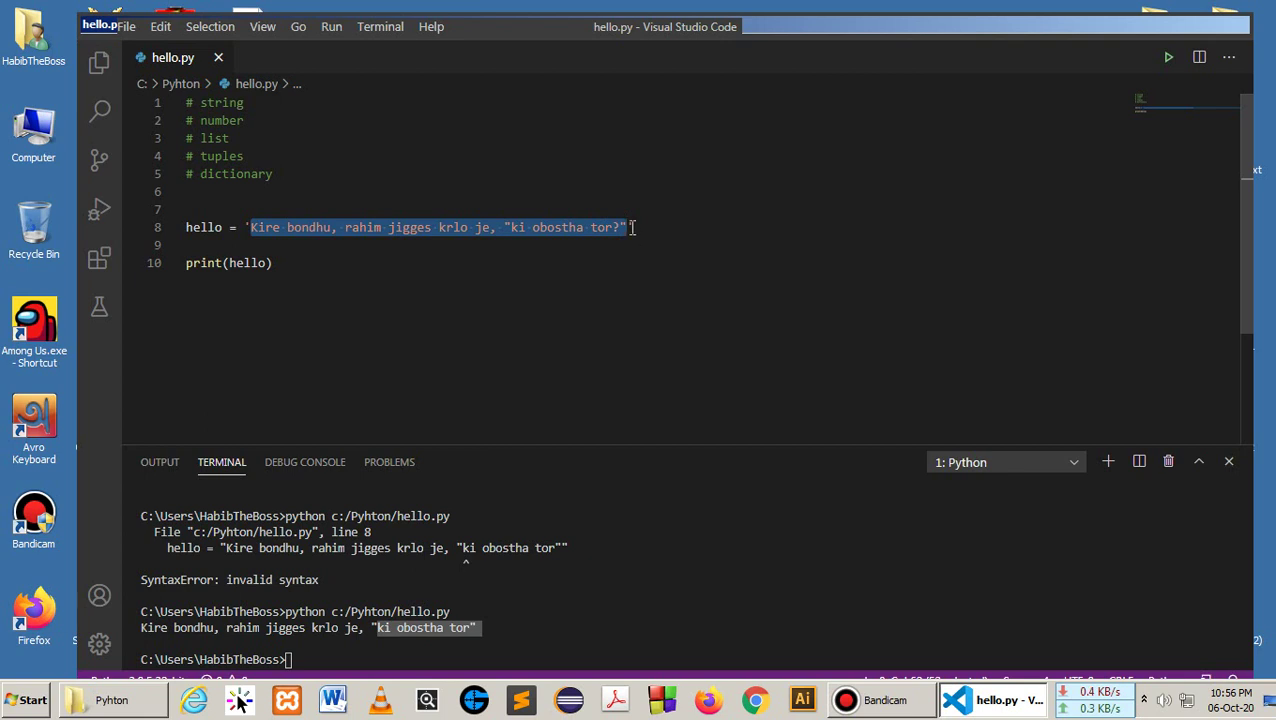
pyautogui.click(632, 229)
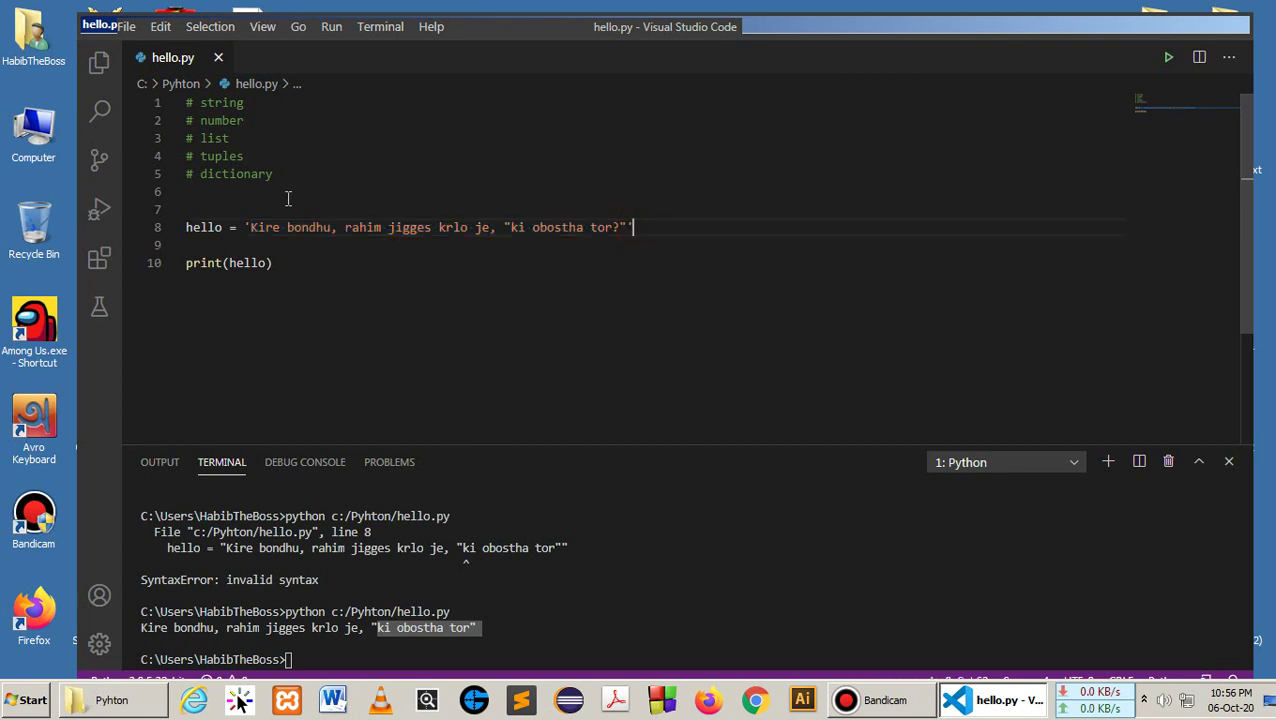
pyautogui.click(252, 229)
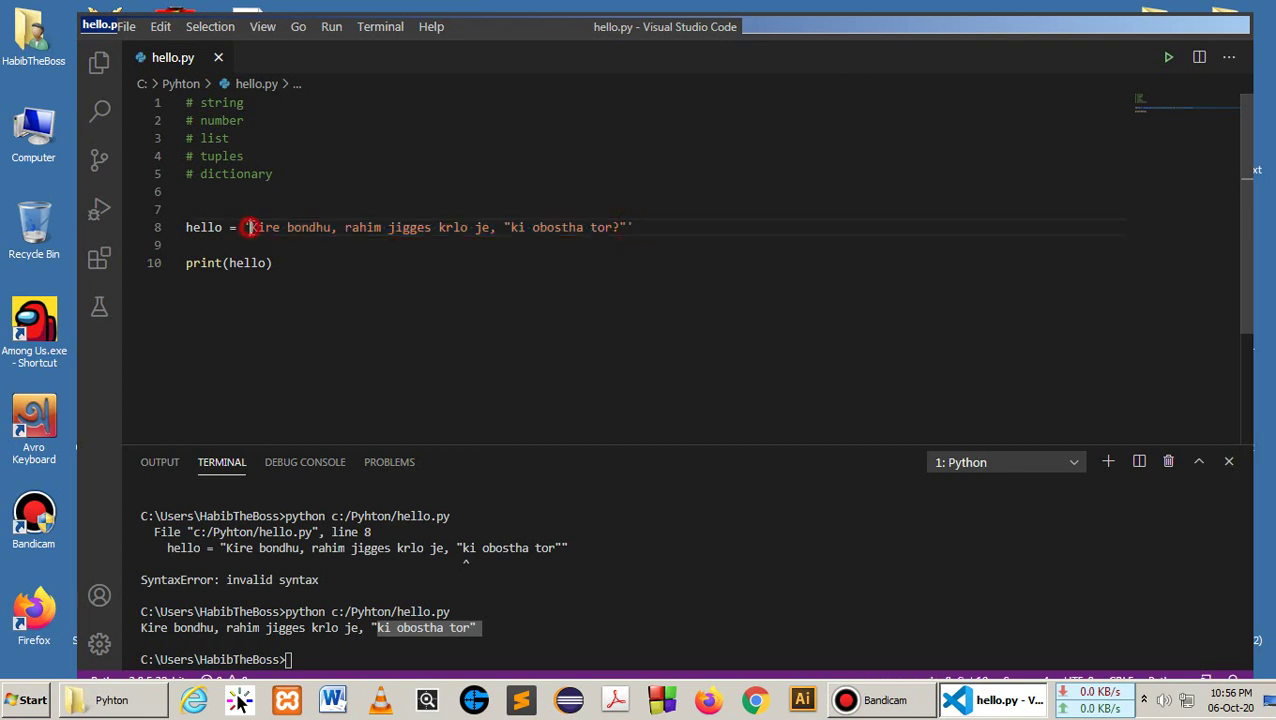
# Step: Make line 8's outer quotes double and the inner quotes single around 'ki obostha tor?'
pyautogui.click(452, 227)
pyautogui.click(510, 227)
pyautogui.press('BackSpace')
pyautogui.write("'")
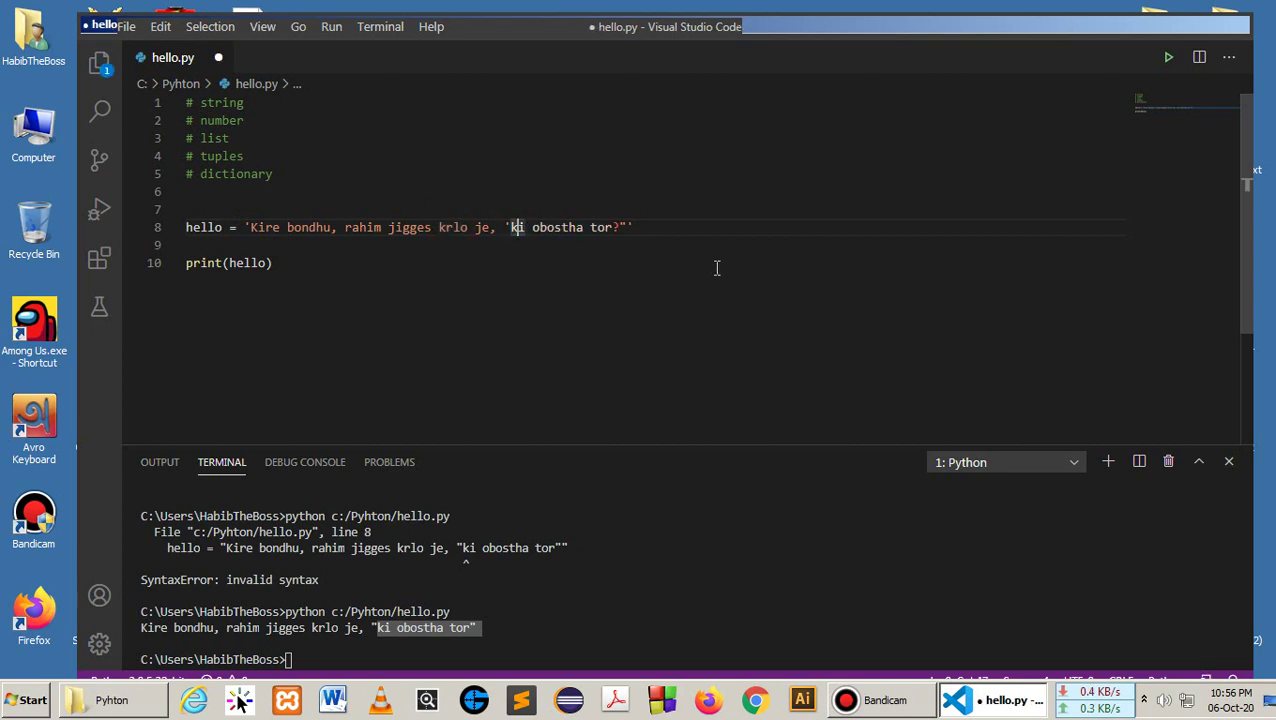
pyautogui.hotkey('ctrl', 'Right')
pyautogui.hotkey('ctrl', 'Right')
pyautogui.write("'")
pyautogui.click(250, 227)
pyautogui.press('Delete')
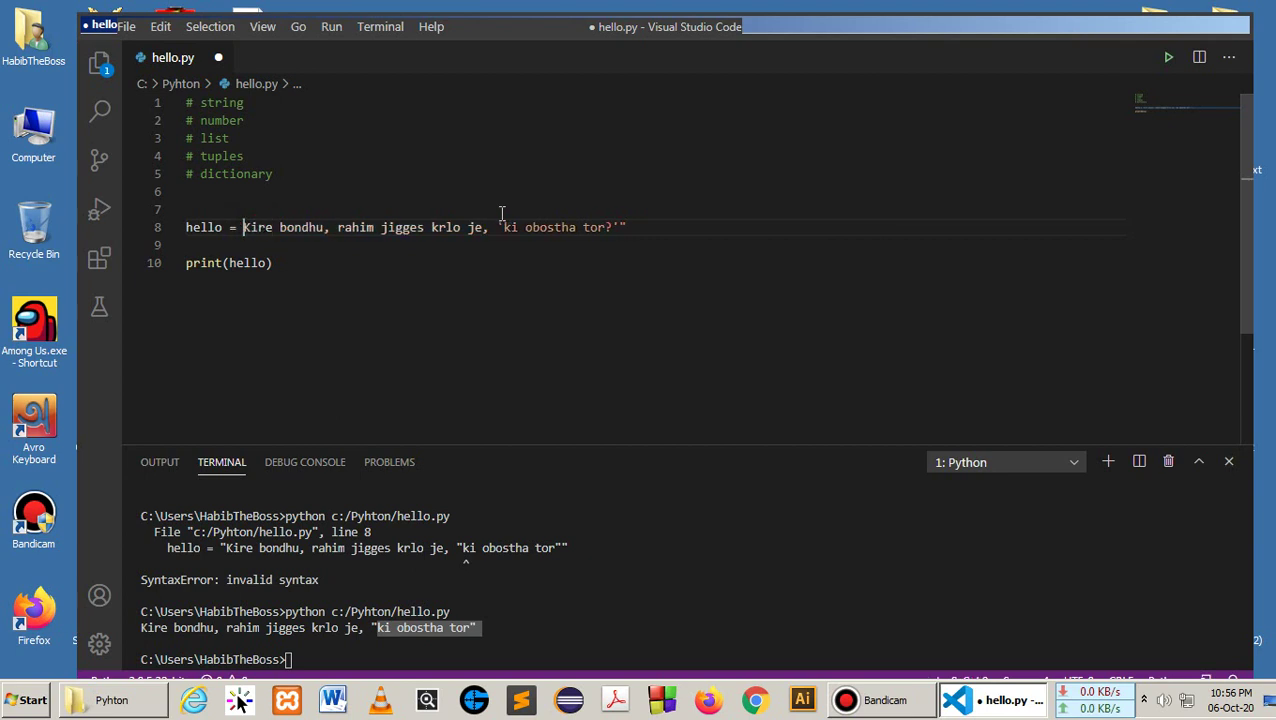
pyautogui.write('"')
# Step: Run hello.py so the terminal prints 'ki obostha tor?' without errors
pyautogui.click(508, 262)
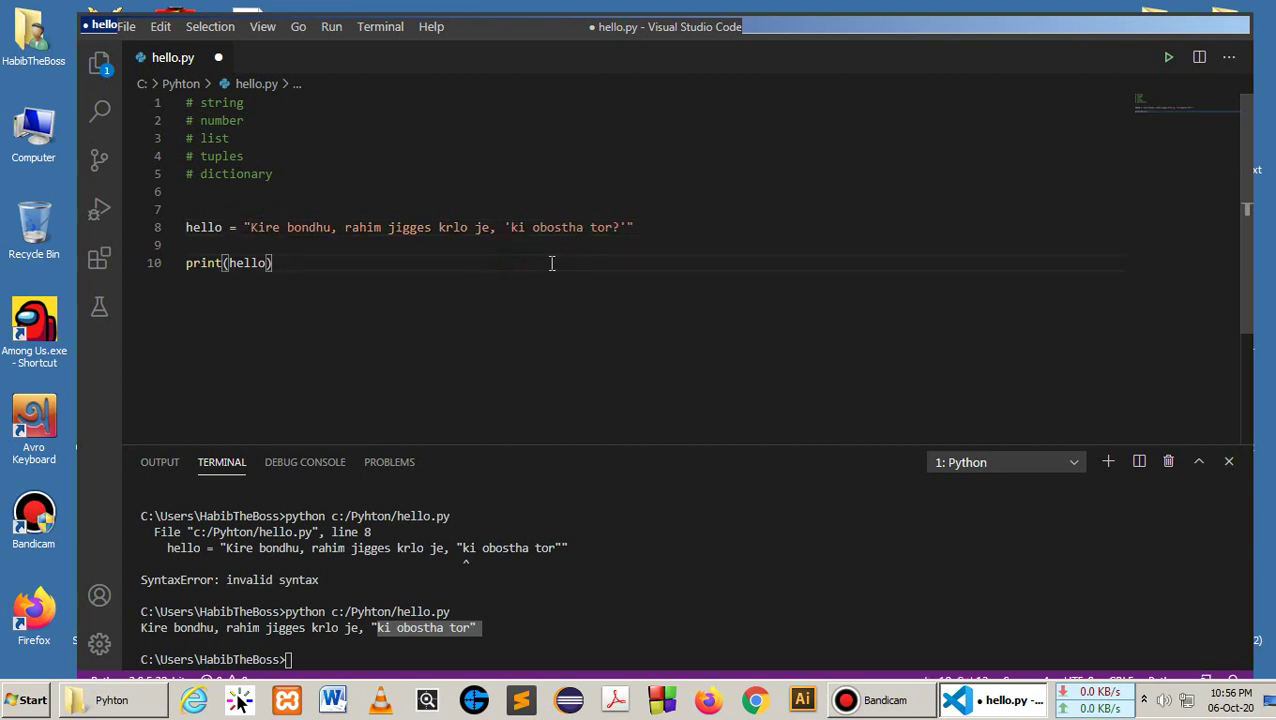
pyautogui.rightClick(550, 262)
pyautogui.click(656, 572)
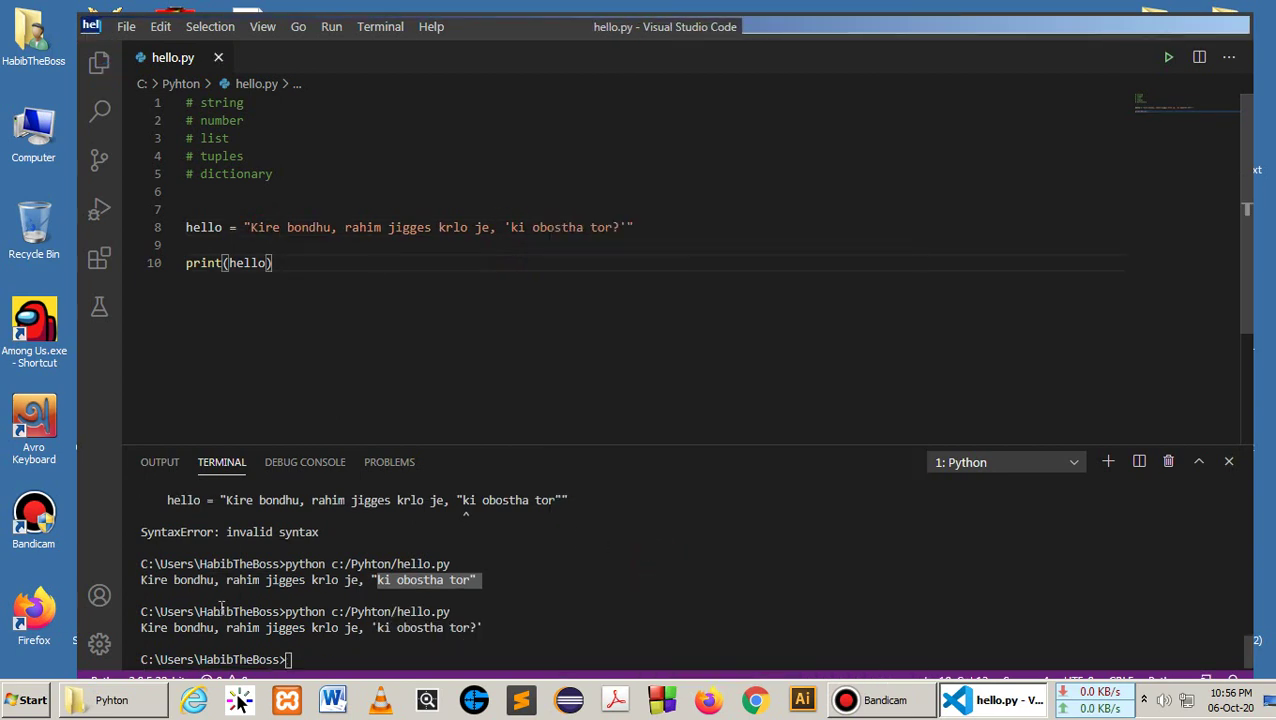
pyautogui.click(368, 628)
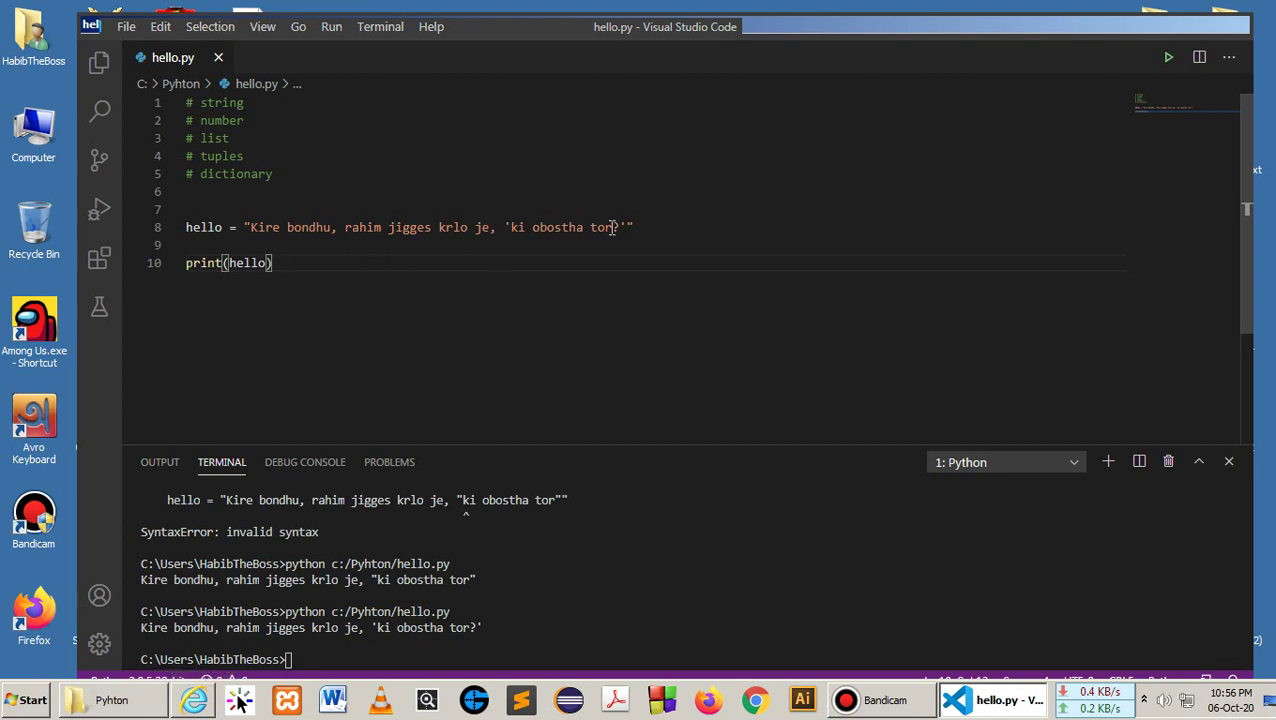
pyautogui.write("'")
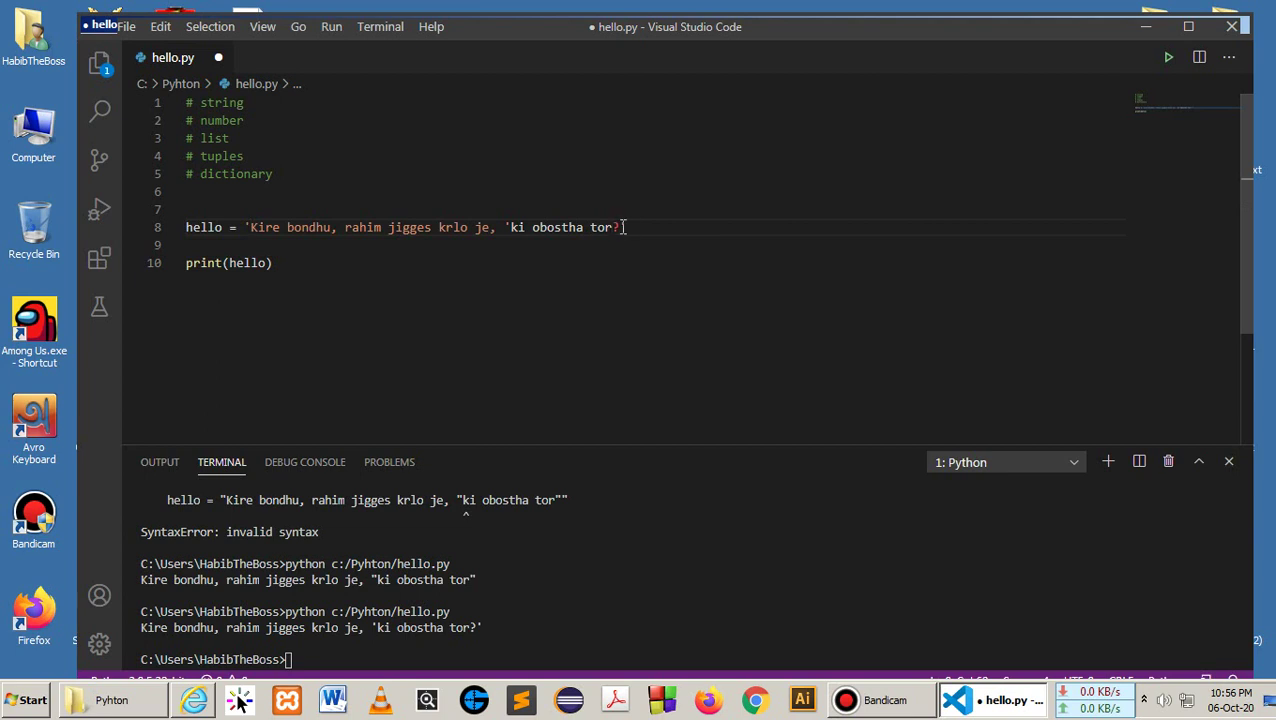
pyautogui.write('z')
pyautogui.press('BackSpace')
pyautogui.press('BackSpace')
pyautogui.write("'")
pyautogui.press('BackSpace')
pyautogui.press('BackSpace')
pyautogui.press('BackSpace')
pyautogui.write('"')
pyautogui.press('BackSpace')
pyautogui.write('"')
pyautogui.press('End')
pyautogui.press('Left')
pyautogui.press('BackSpace')
pyautogui.press('Home')
pyautogui.hotkey('ctrl', 'Right')
pyautogui.hotkey('ctrl', 'Right')
pyautogui.press('Right')
pyautogui.press('Right')
pyautogui.press('BackSpace')
pyautogui.write('"')
pyautogui.click(511, 227)
pyautogui.write('/')
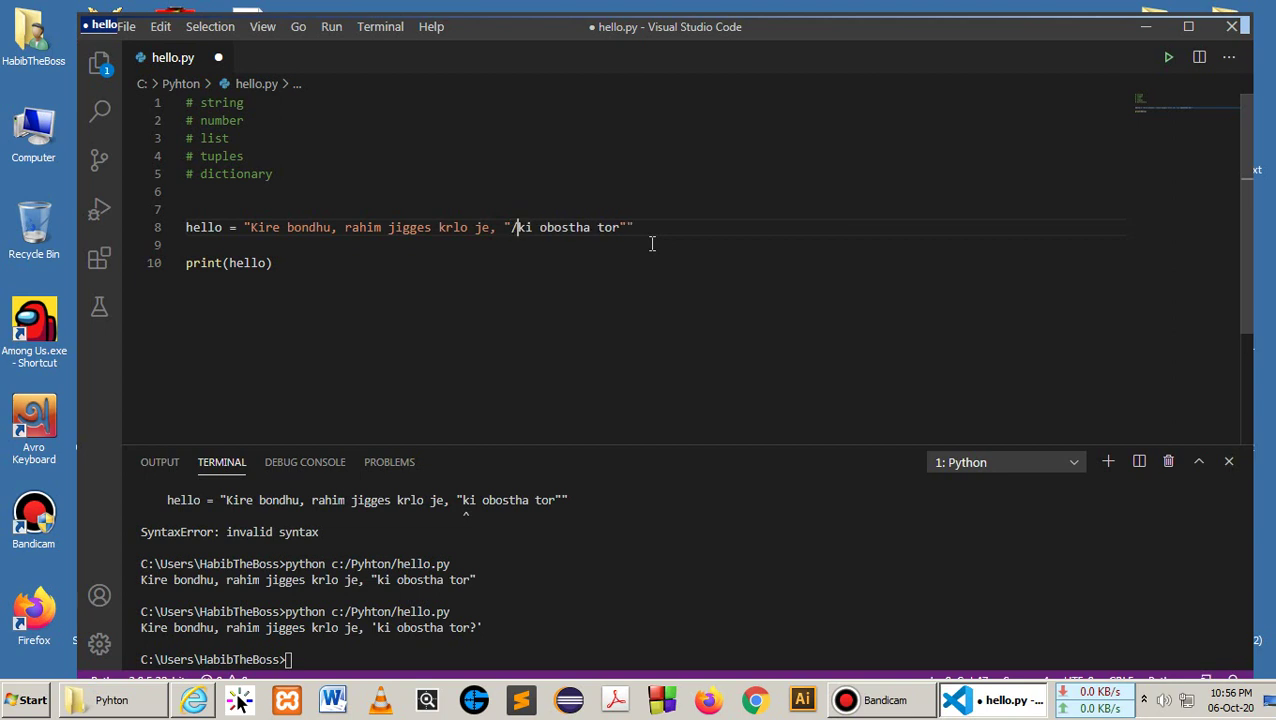
pyautogui.press('BackSpace')
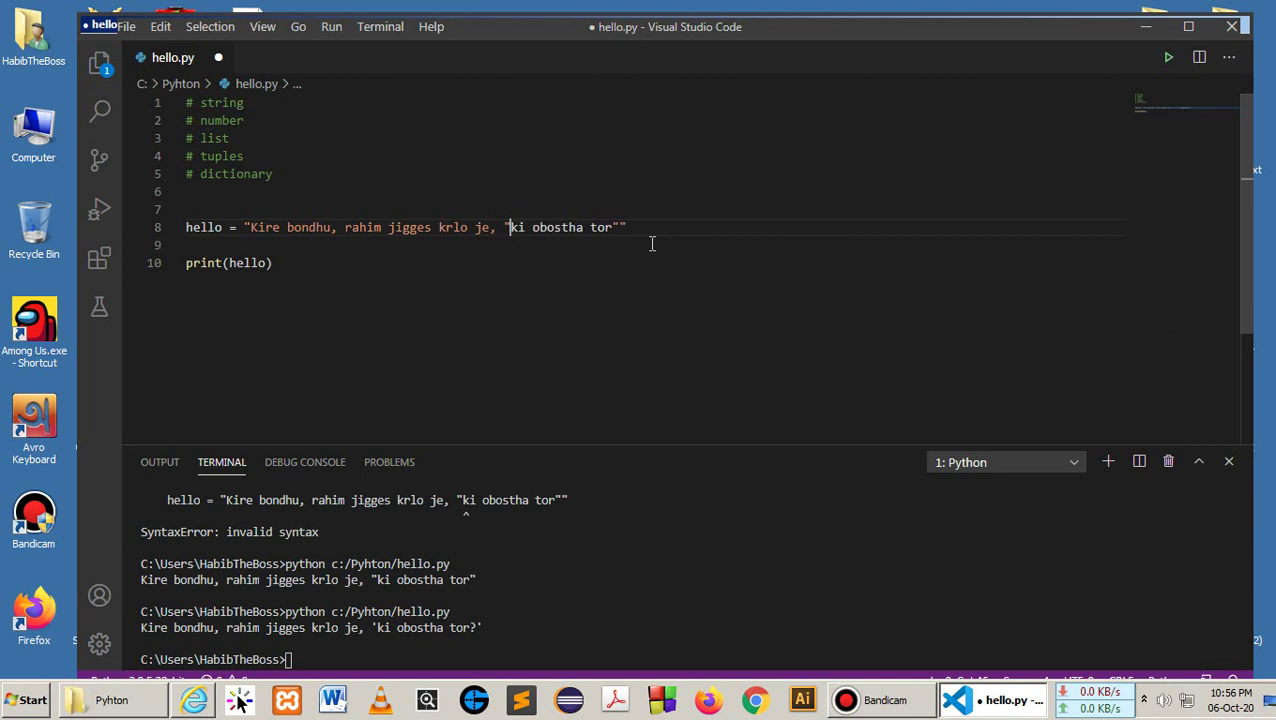
pyautogui.write('\\')
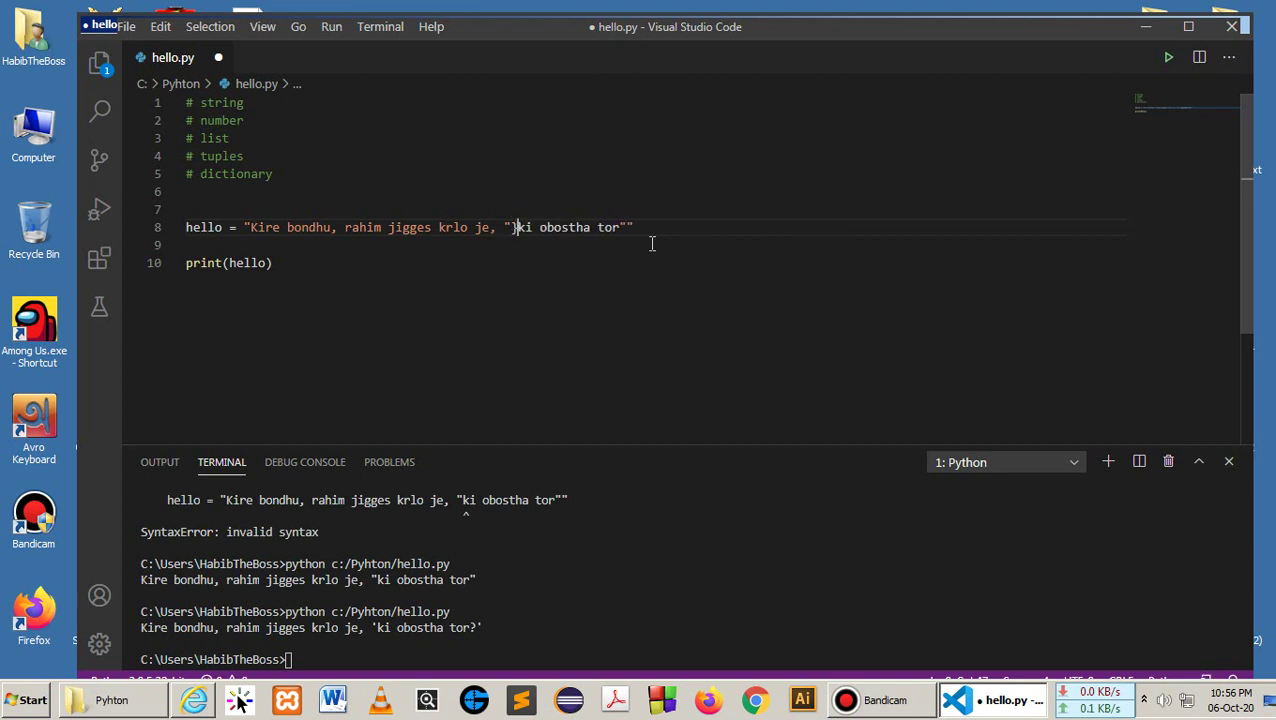
pyautogui.press('BackSpace')
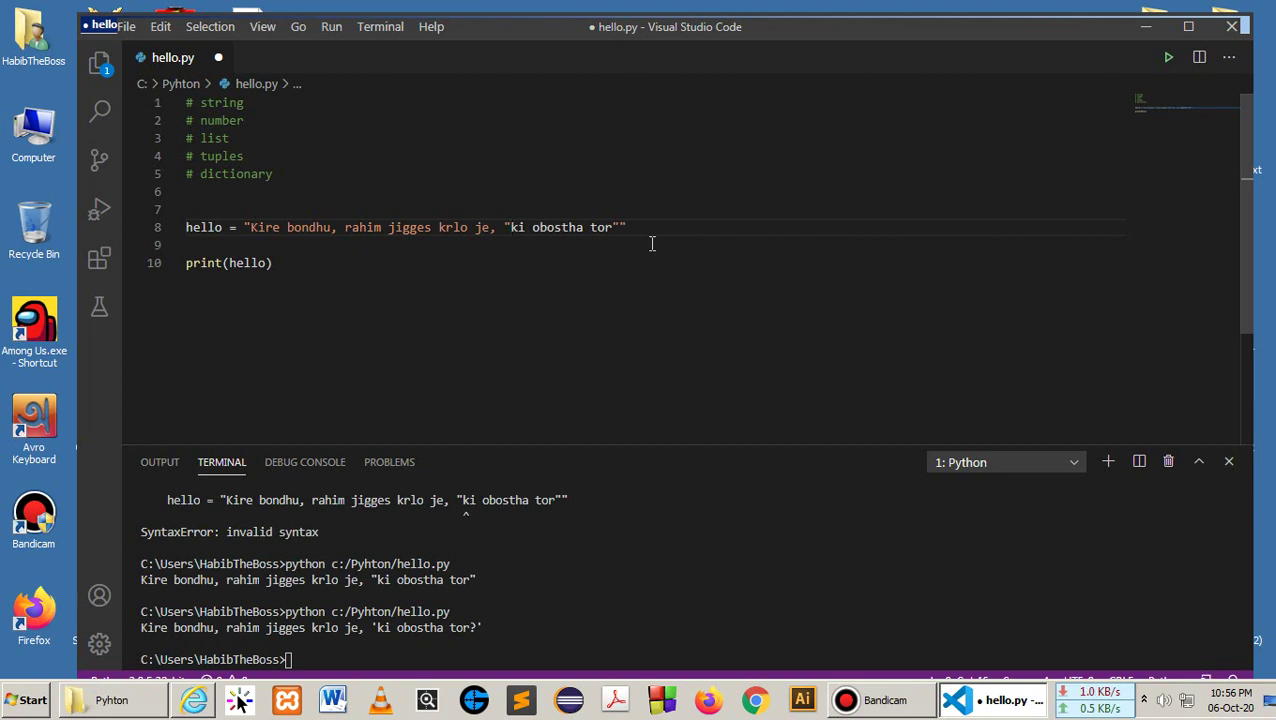
pyautogui.write('"\\')
pyautogui.press('BackSpace')
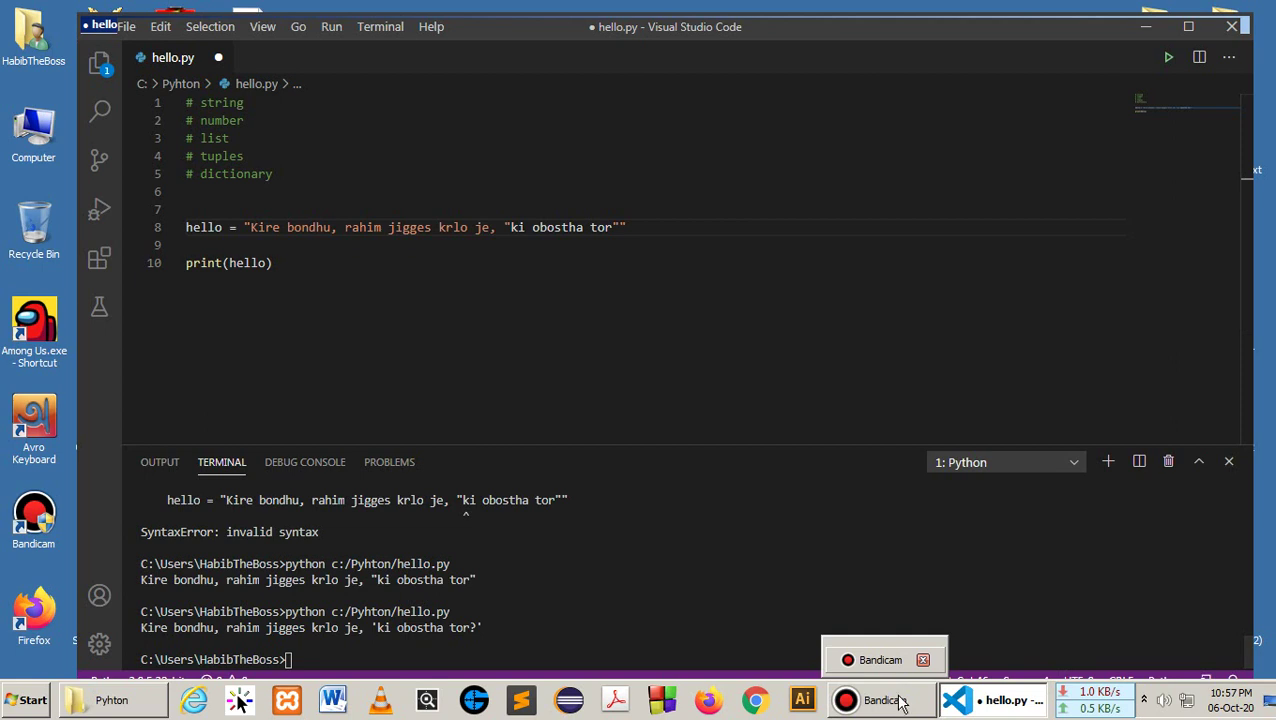
# Step: Insert backslashes inside the inner quotes around ki obostha tor and save
pyautogui.click(884, 700)
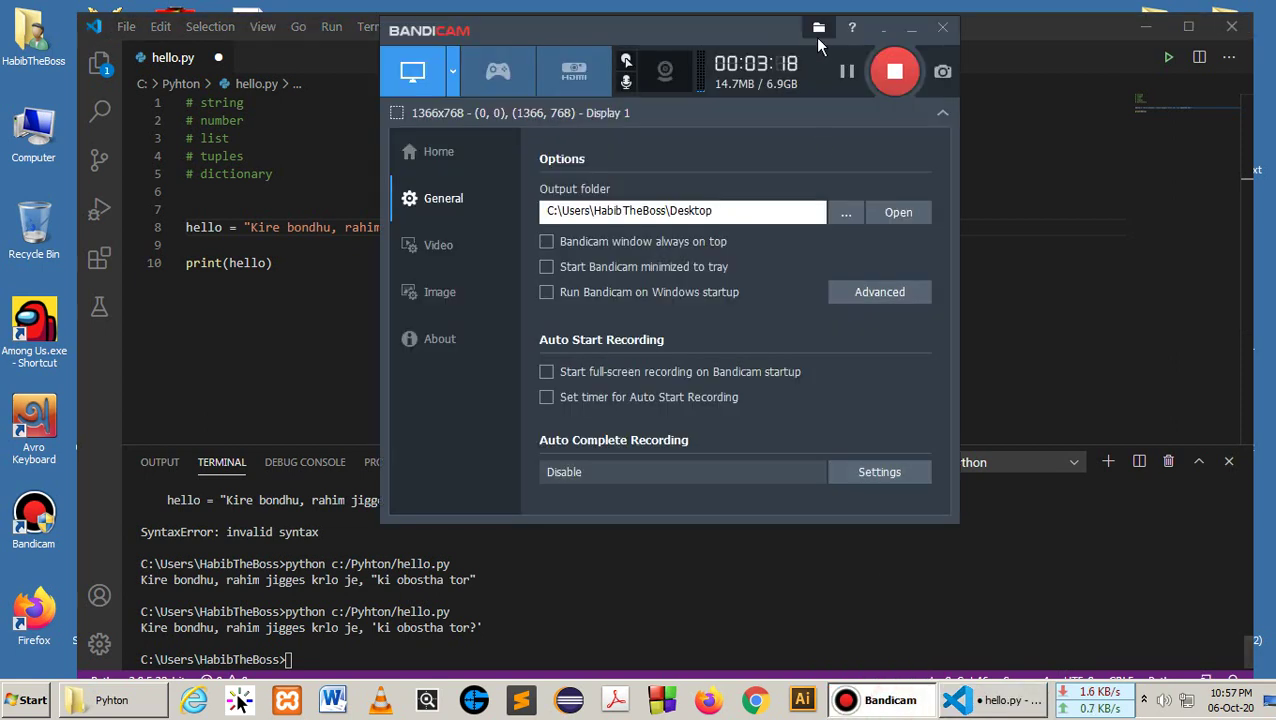
pyautogui.click(905, 33)
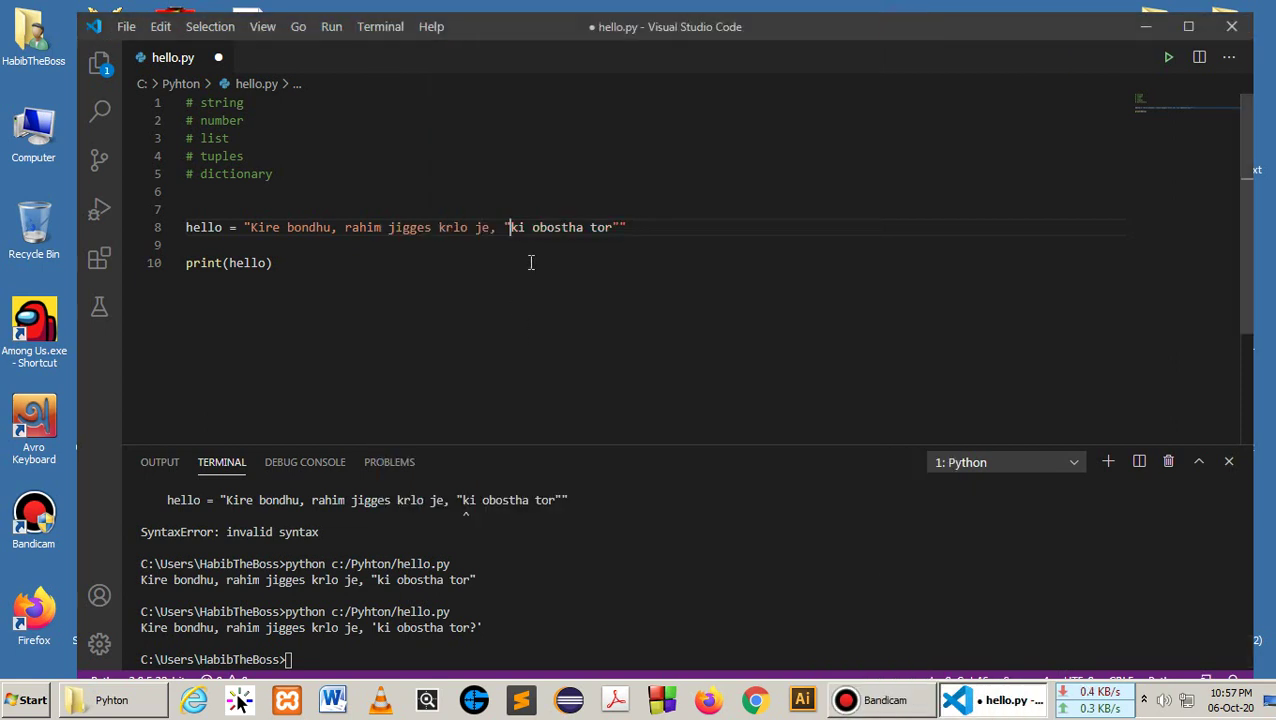
pyautogui.write('\\')
pyautogui.press('Right')
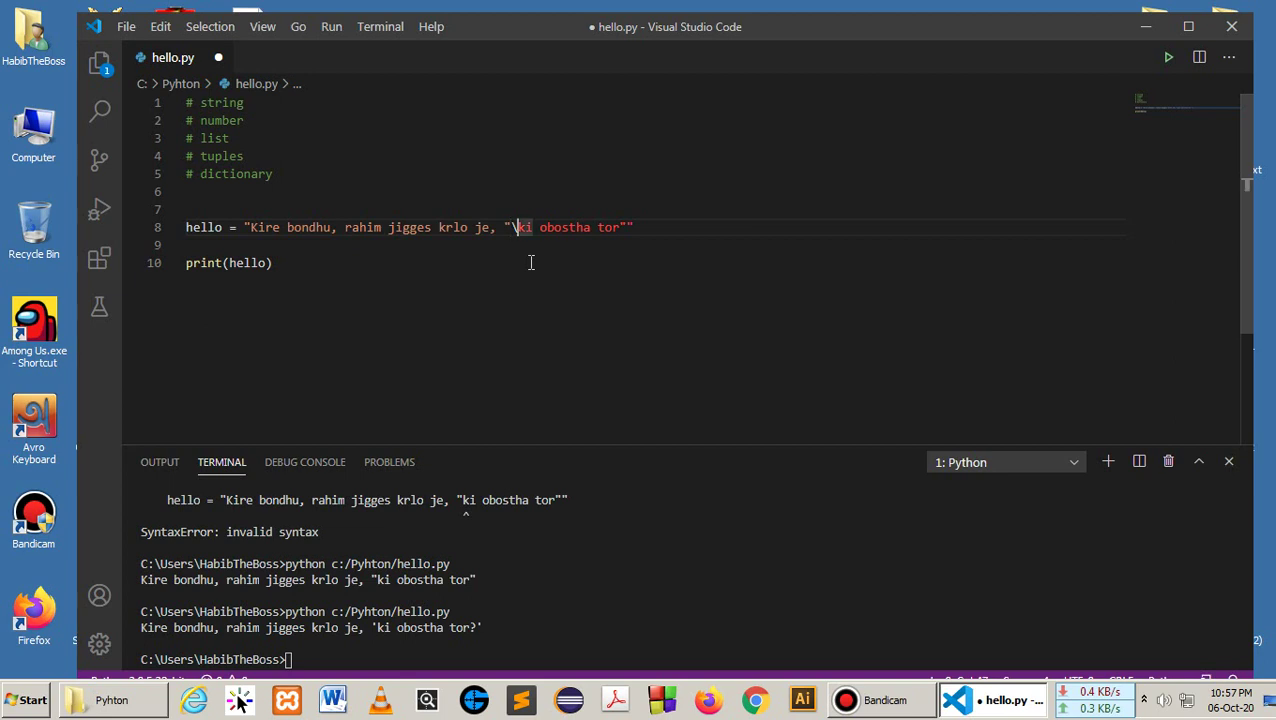
pyautogui.press('Right')
pyautogui.press('Right')
pyautogui.write('\\')
pyautogui.hotkey('ctrl', 's')
# Step: Run hello.py, which raises a line-continuation SyntaxError
pyautogui.click(662, 224)
pyautogui.rightClick(675, 225)
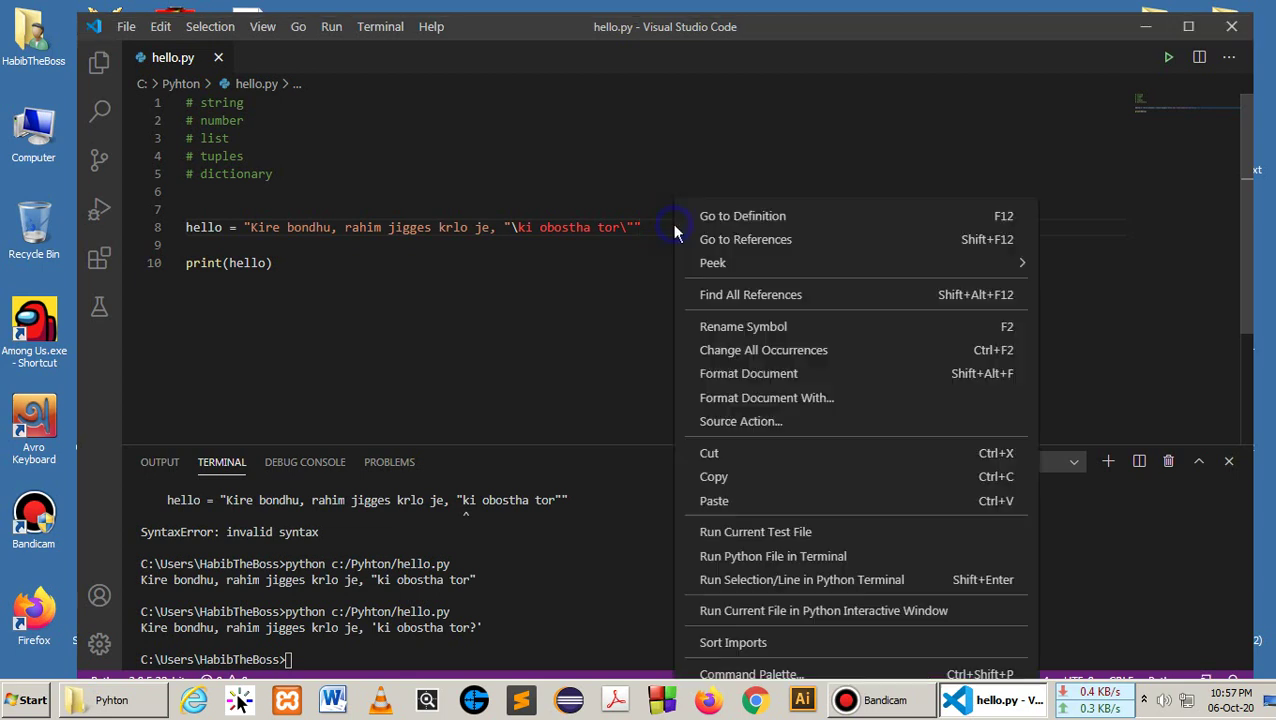
pyautogui.click(795, 557)
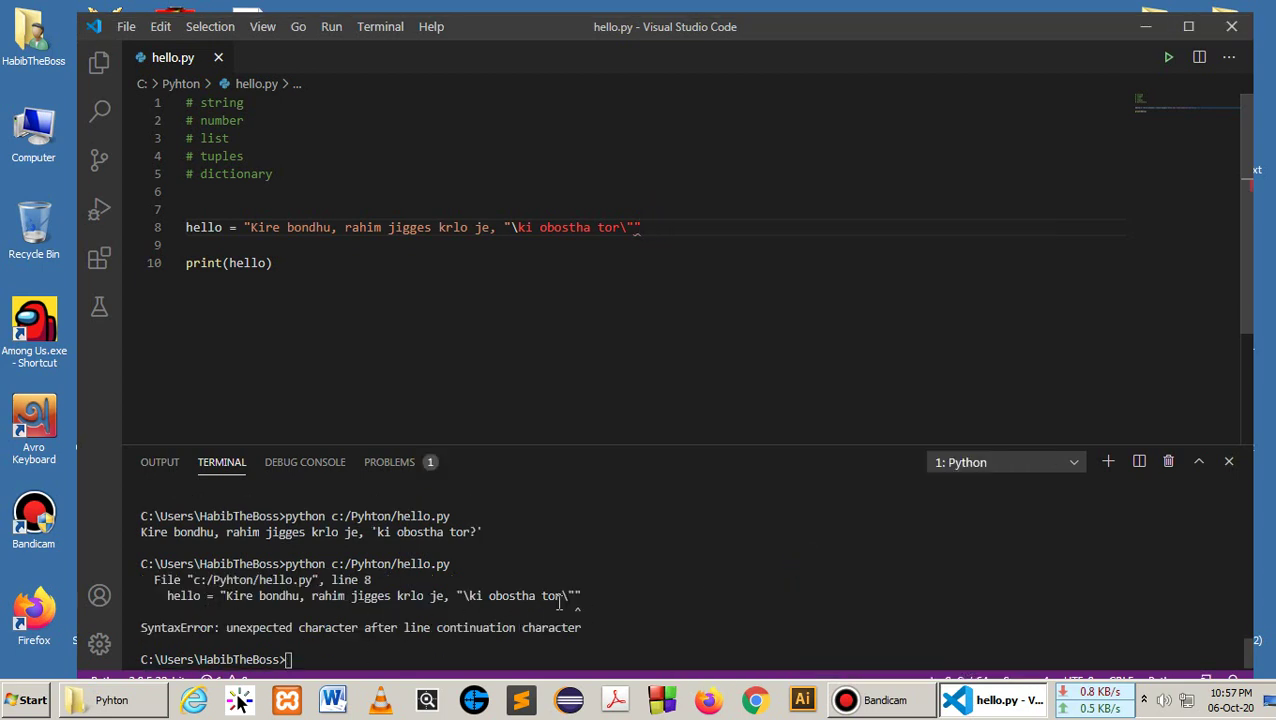
# Step: Delete the backslash after tor, save, and rerun hello.py, which still raises the SyntaxError
pyautogui.moveTo(573, 597); pyautogui.dragTo(560, 597)
pyautogui.click(631, 227)
pyautogui.press('BackSpace')
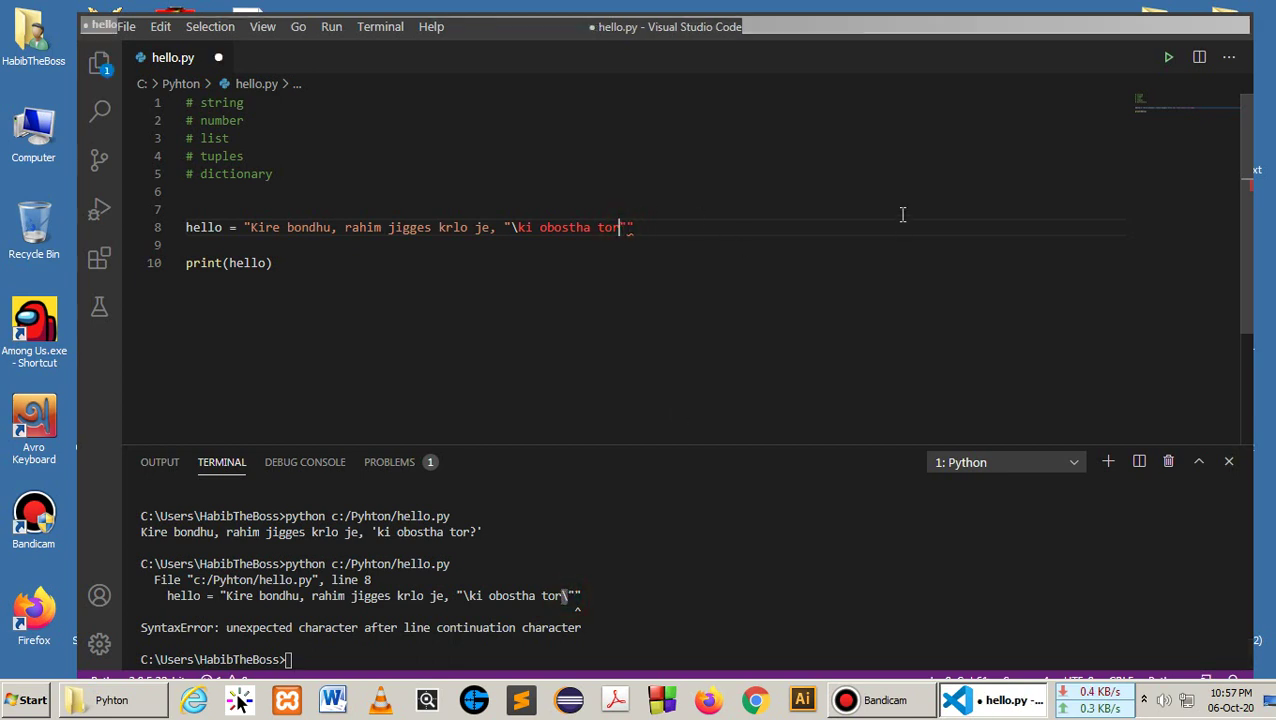
pyautogui.write('\\')
pyautogui.hotkey('ctrl', 's')
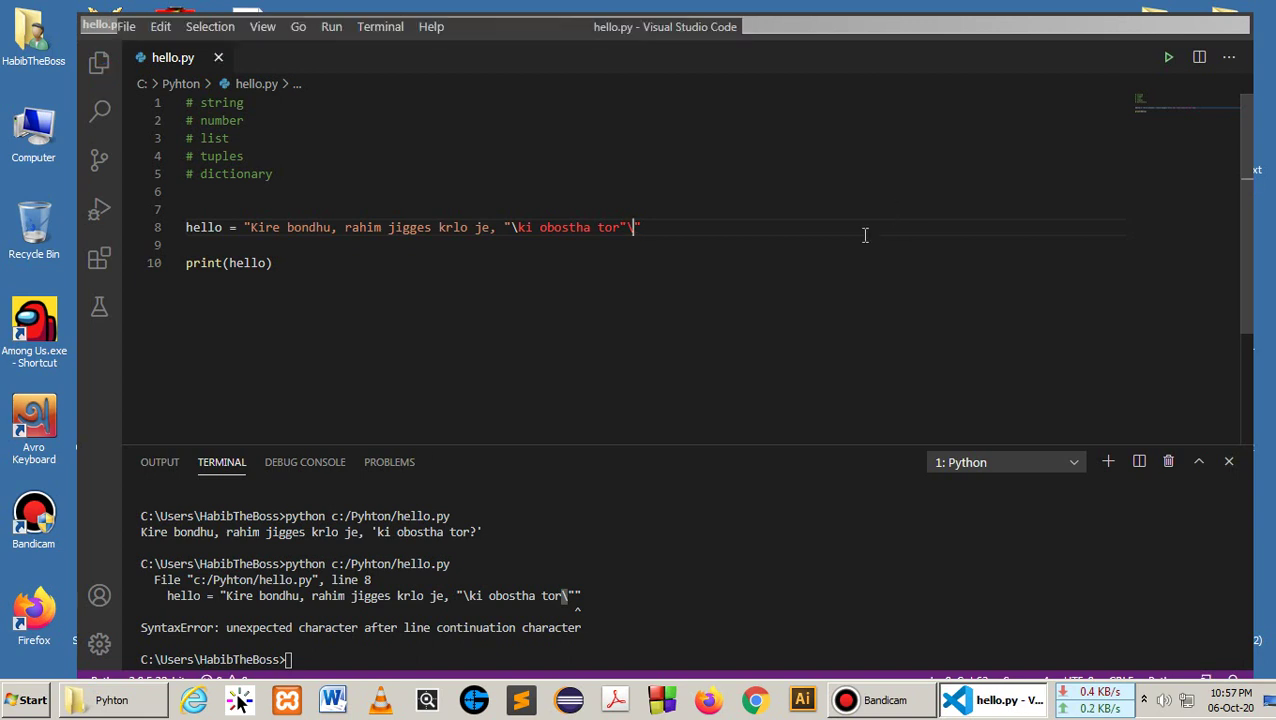
pyautogui.rightClick(725, 235)
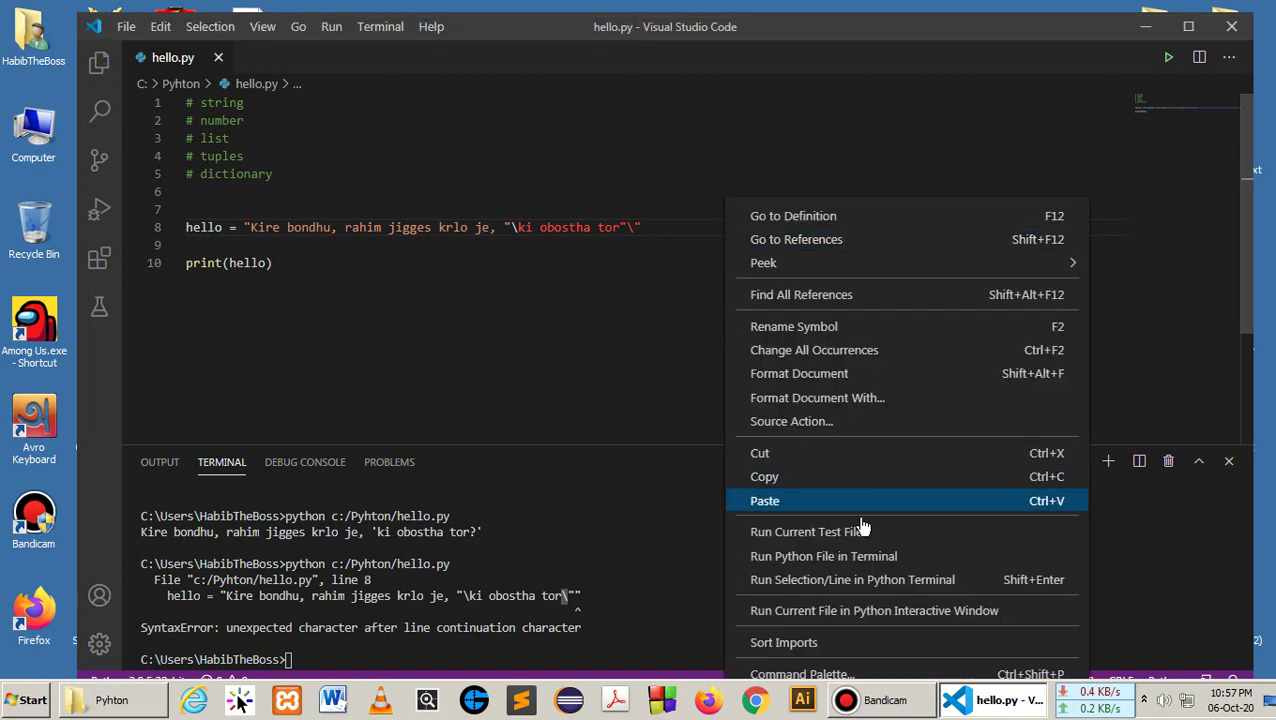
pyautogui.click(853, 558)
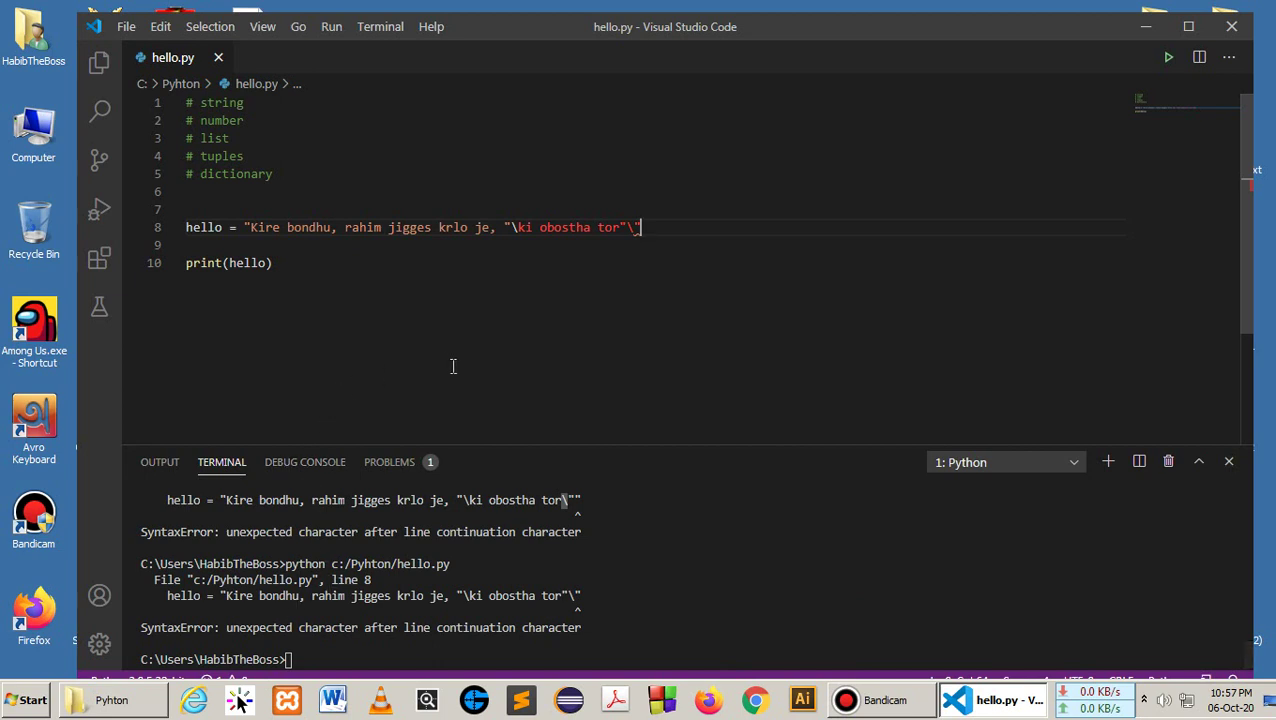
pyautogui.click(518, 227)
# Step: Escape both inner quotes of ki obostha tor with backslashes, save, and rerun hello.py without errors
pyautogui.press('BackSpace')
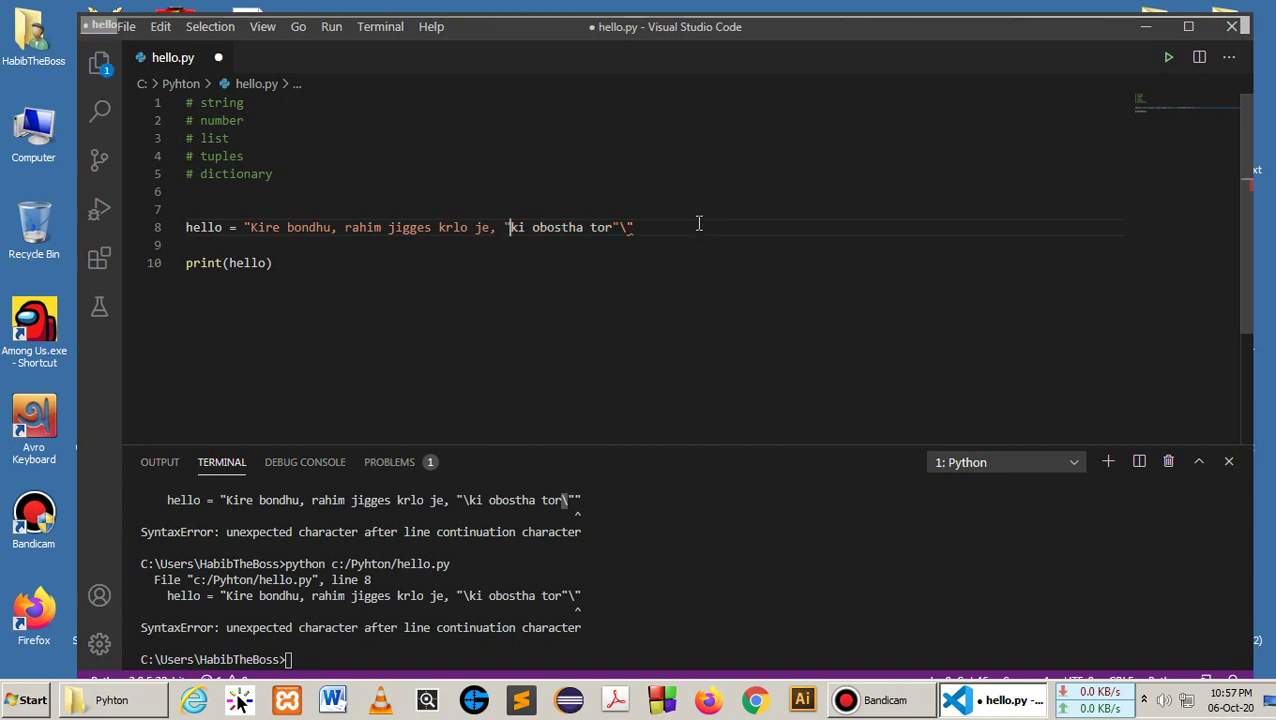
pyautogui.write('/')
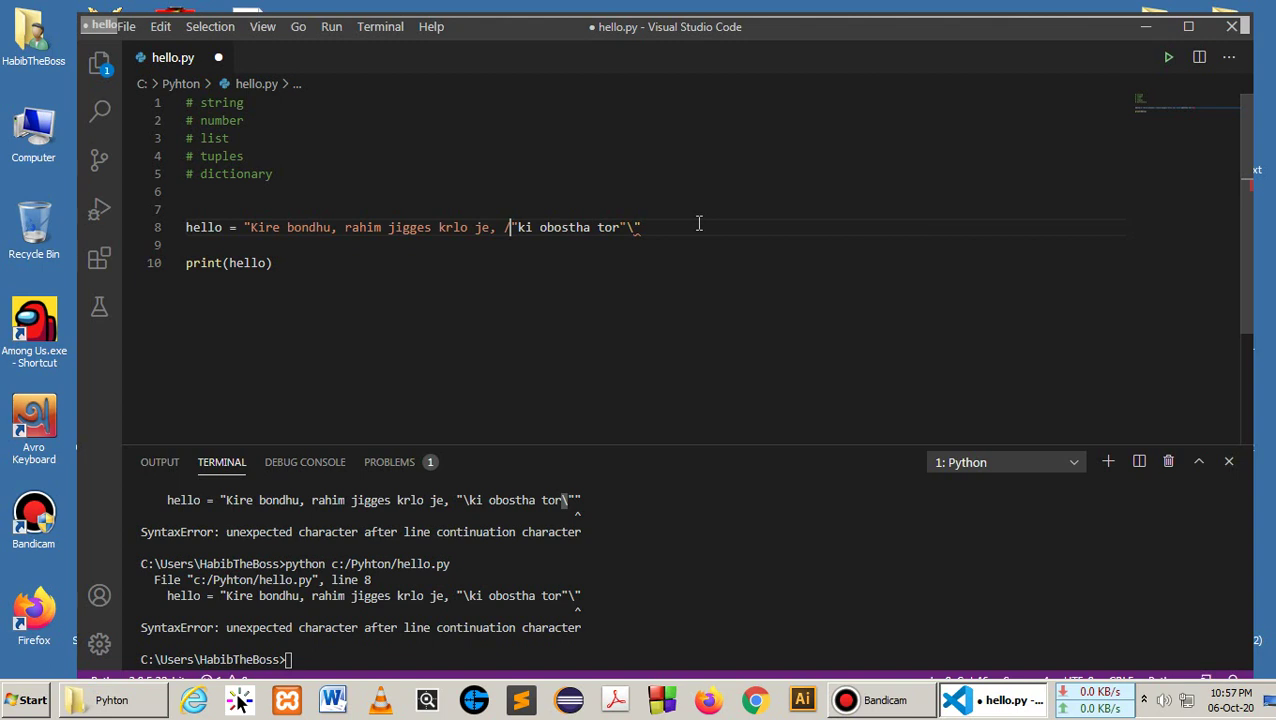
pyautogui.press('BackSpace')
pyautogui.write('\\')
pyautogui.click(637, 227)
pyautogui.press('BackSpace')
pyautogui.press('Left')
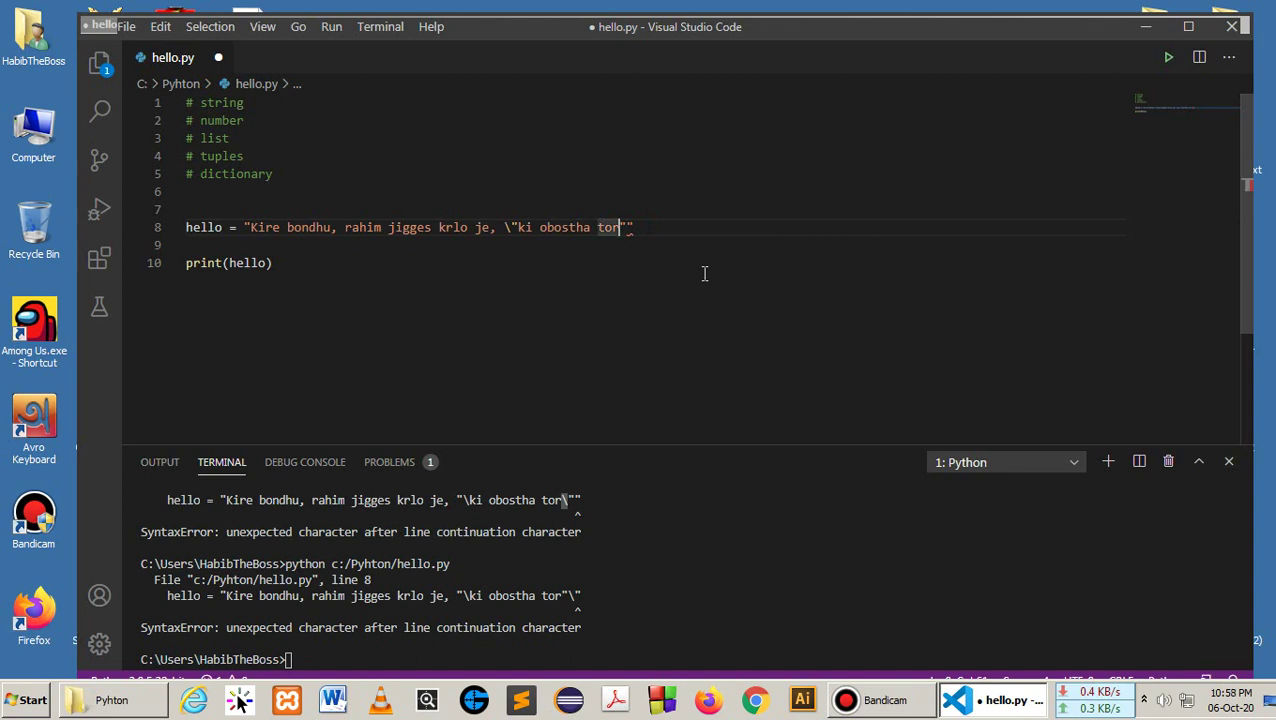
pyautogui.write('\\')
pyautogui.hotkey('ctrl', 's')
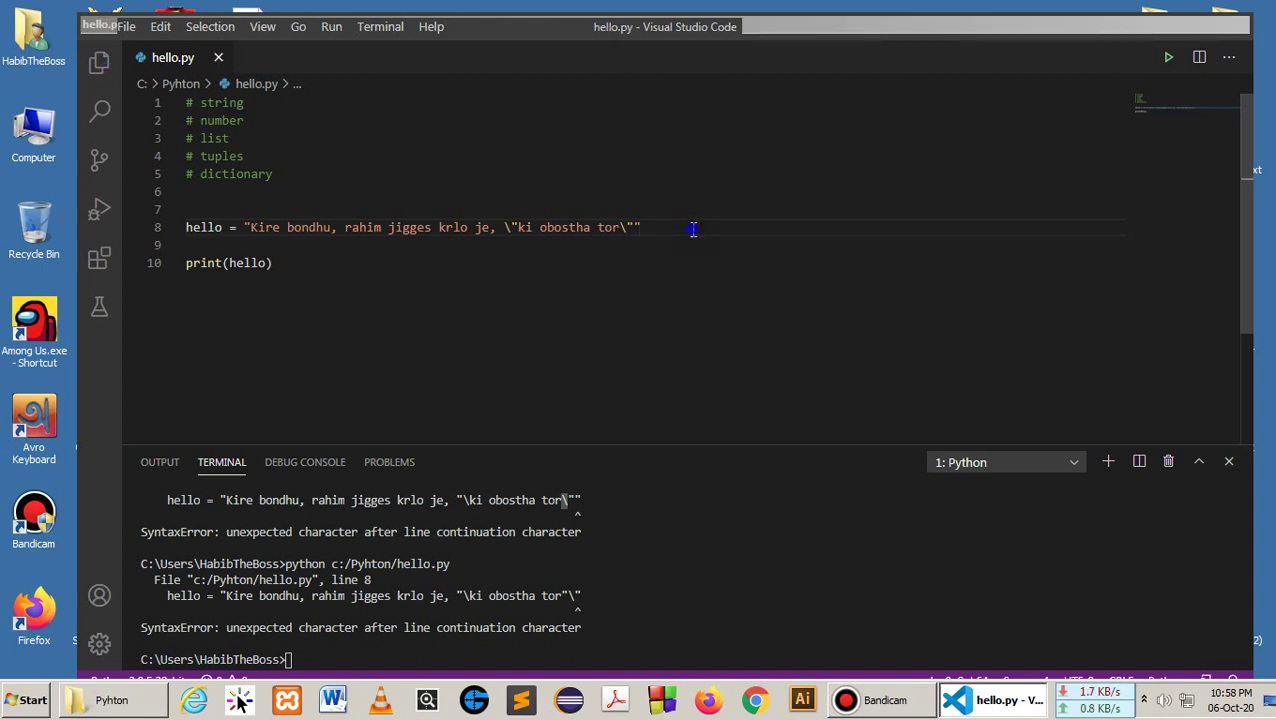
pyautogui.rightClick(693, 229)
pyautogui.click(779, 547)
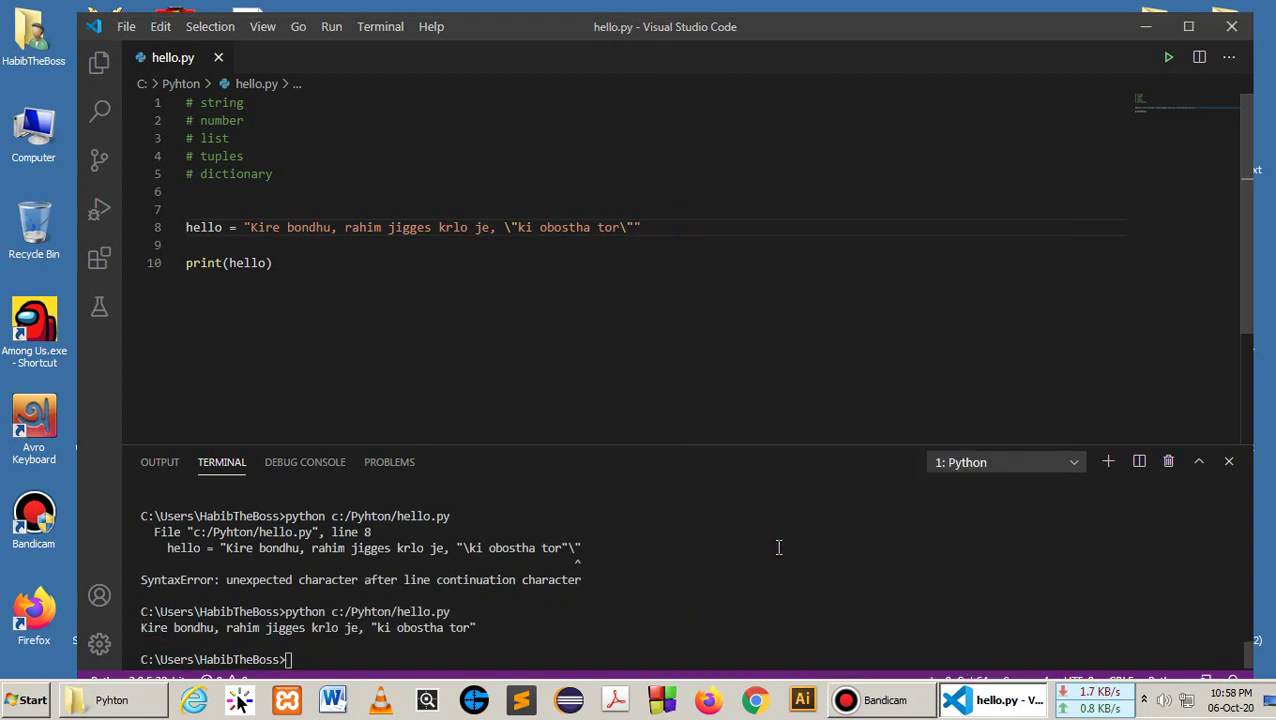
# Step: Select the printed terminal sentence, then mark the escaped phrase ki obostha tor on line 8
pyautogui.moveTo(141, 628); pyautogui.dragTo(500, 628)
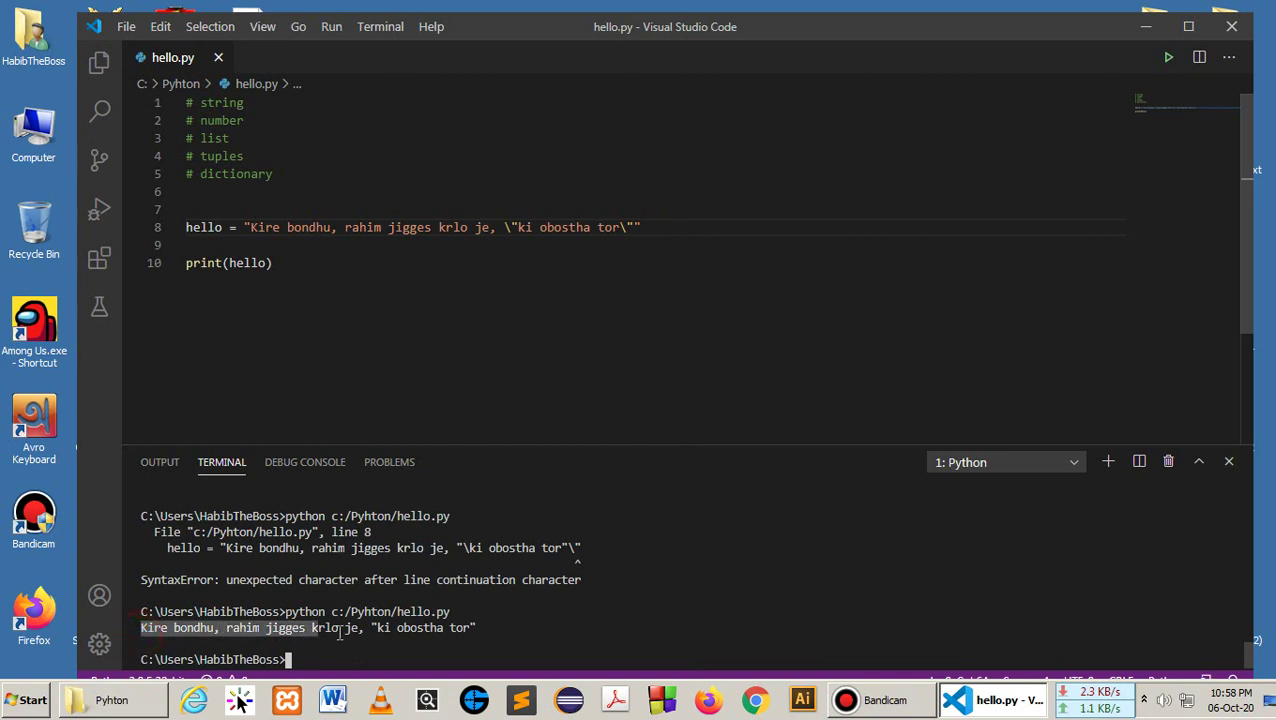
pyautogui.click(510, 626)
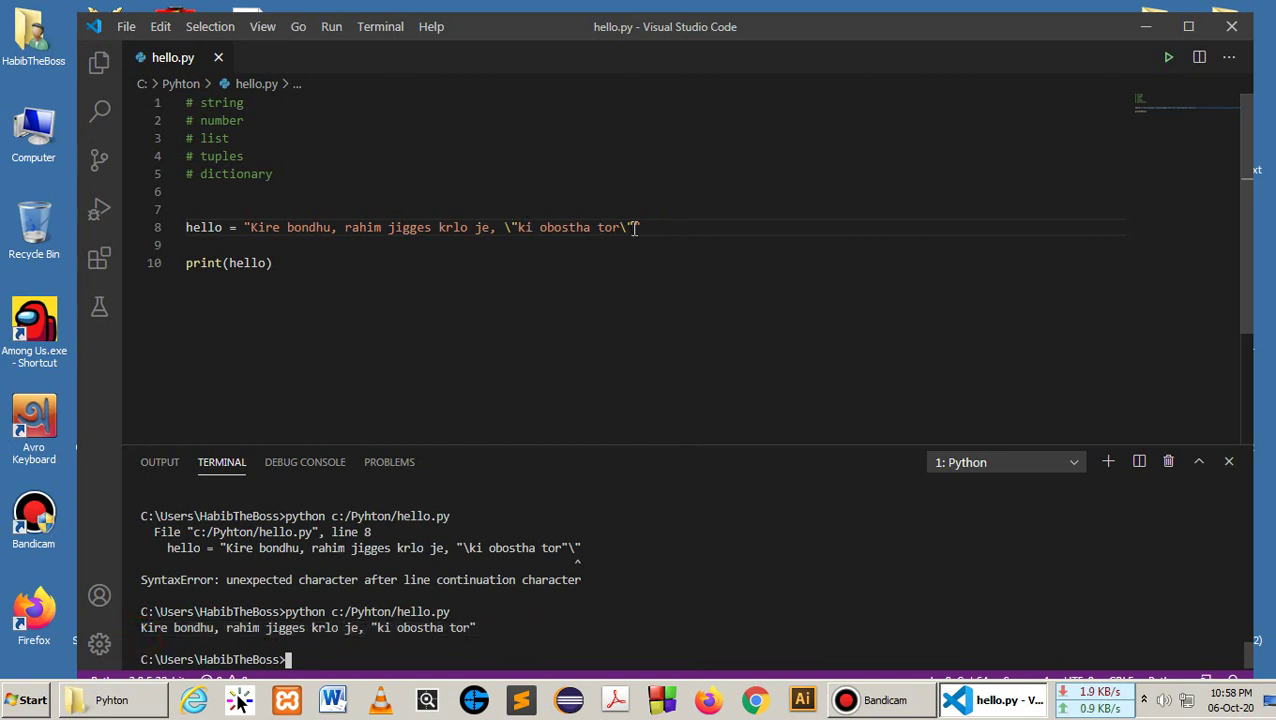
pyautogui.moveTo(630, 227); pyautogui.dragTo(518, 227)
pyautogui.click(505, 227)
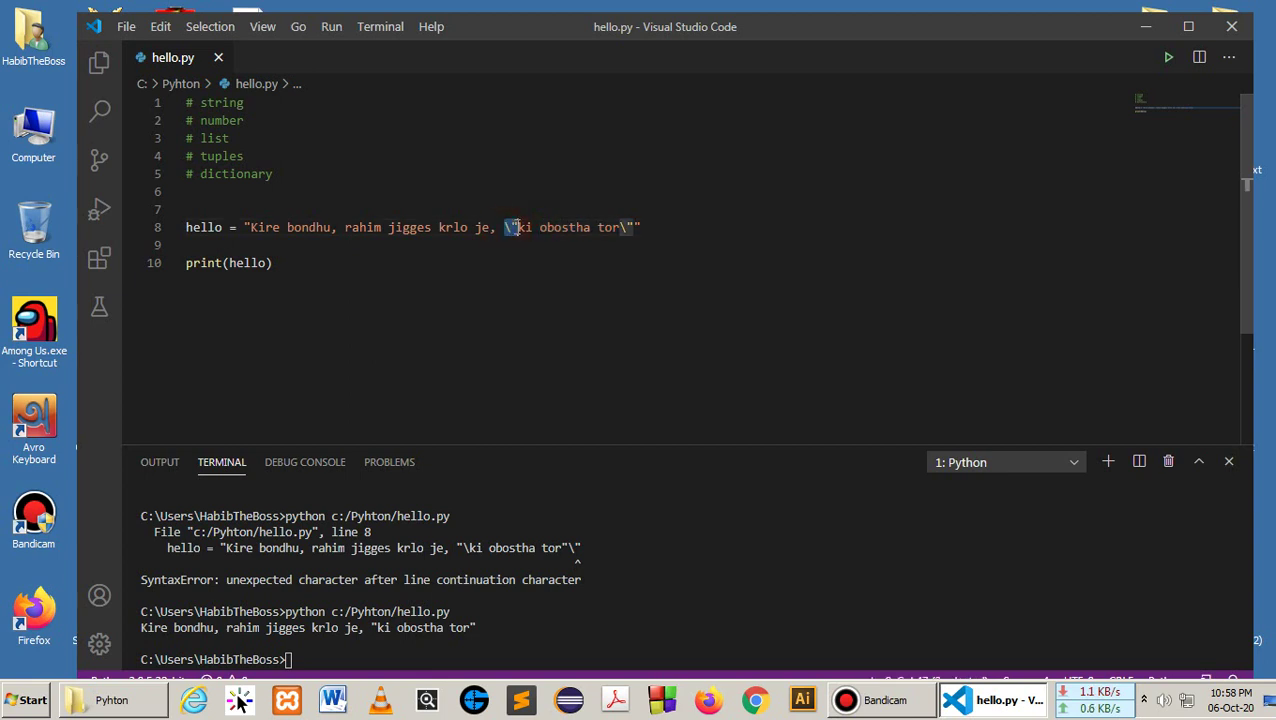
pyautogui.click(632, 228)
pyautogui.moveTo(634, 227); pyautogui.dragTo(505, 227)
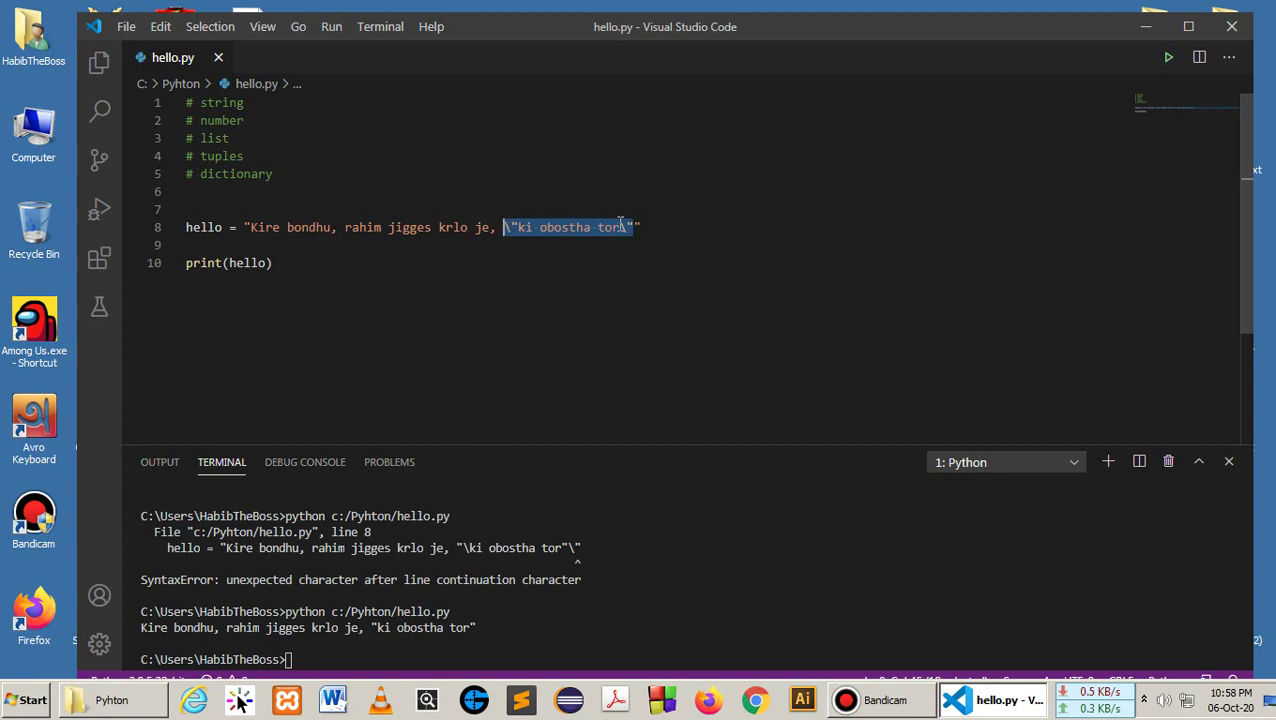
pyautogui.click(507, 227)
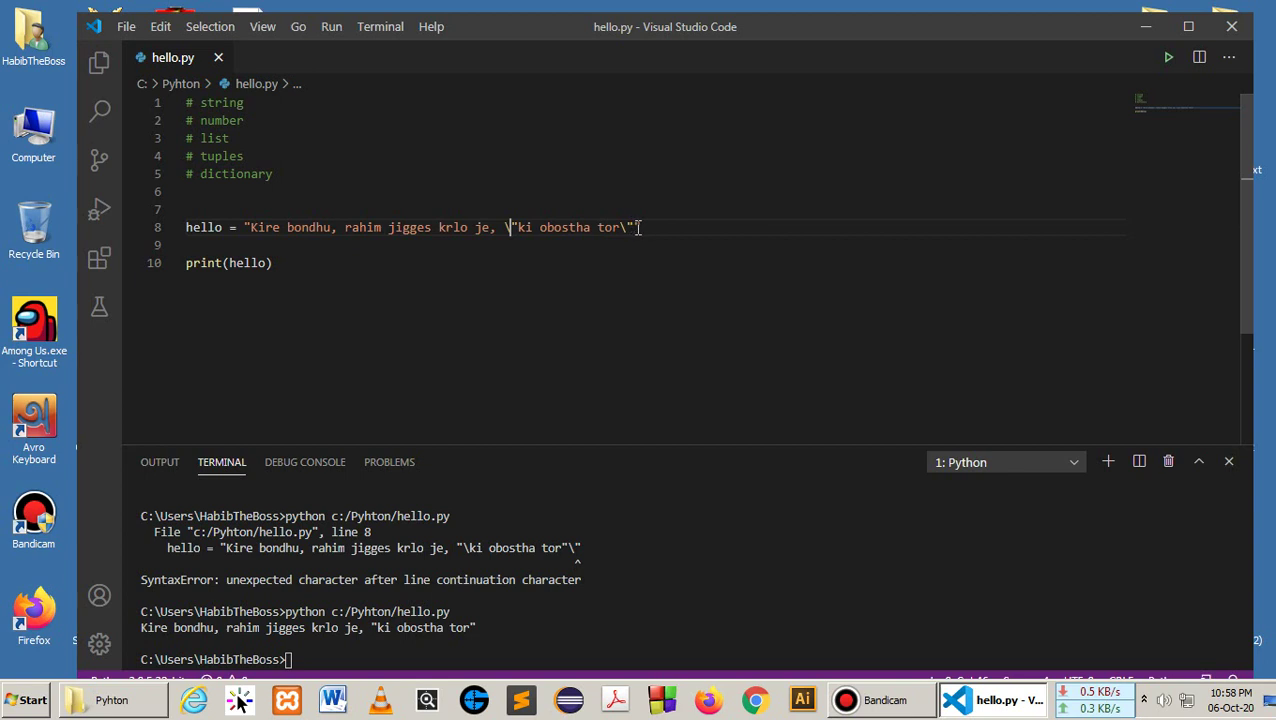
# Step: Re-mark ki obostha tor and leave the caret before the escaped quote on line 8
pyautogui.moveTo(633, 227); pyautogui.dragTo(505, 227)
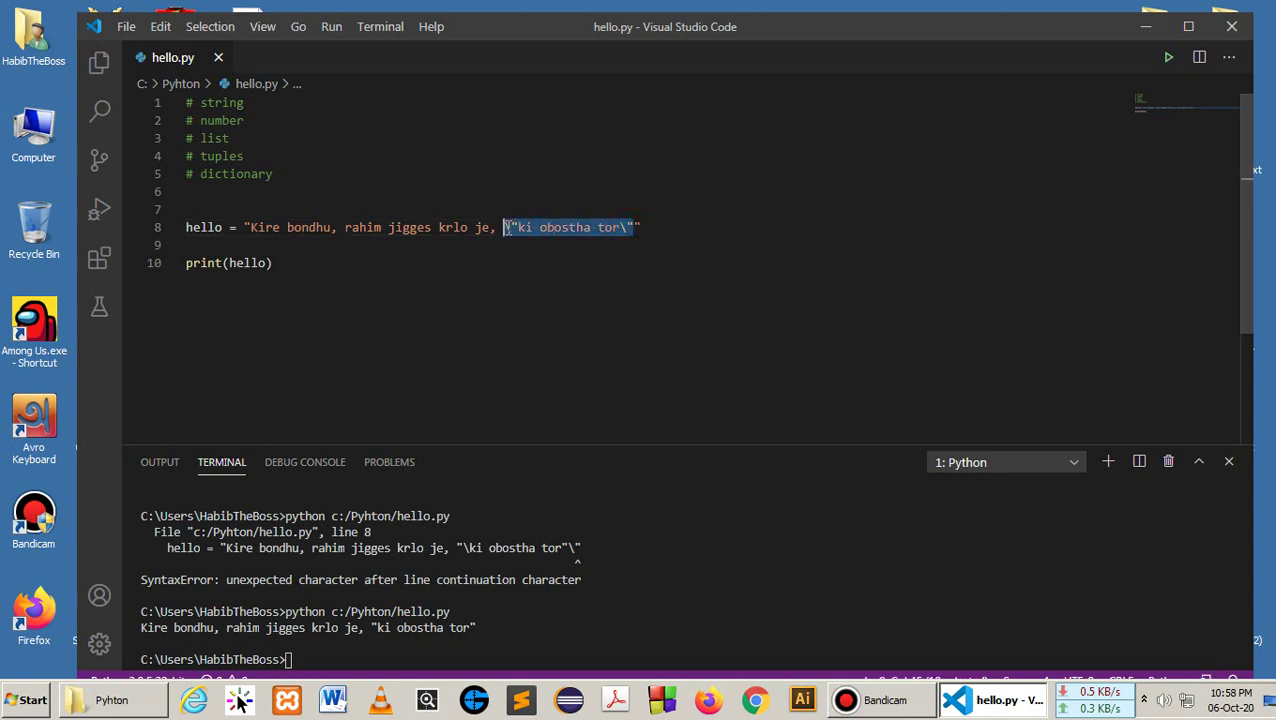
pyautogui.click(513, 227)
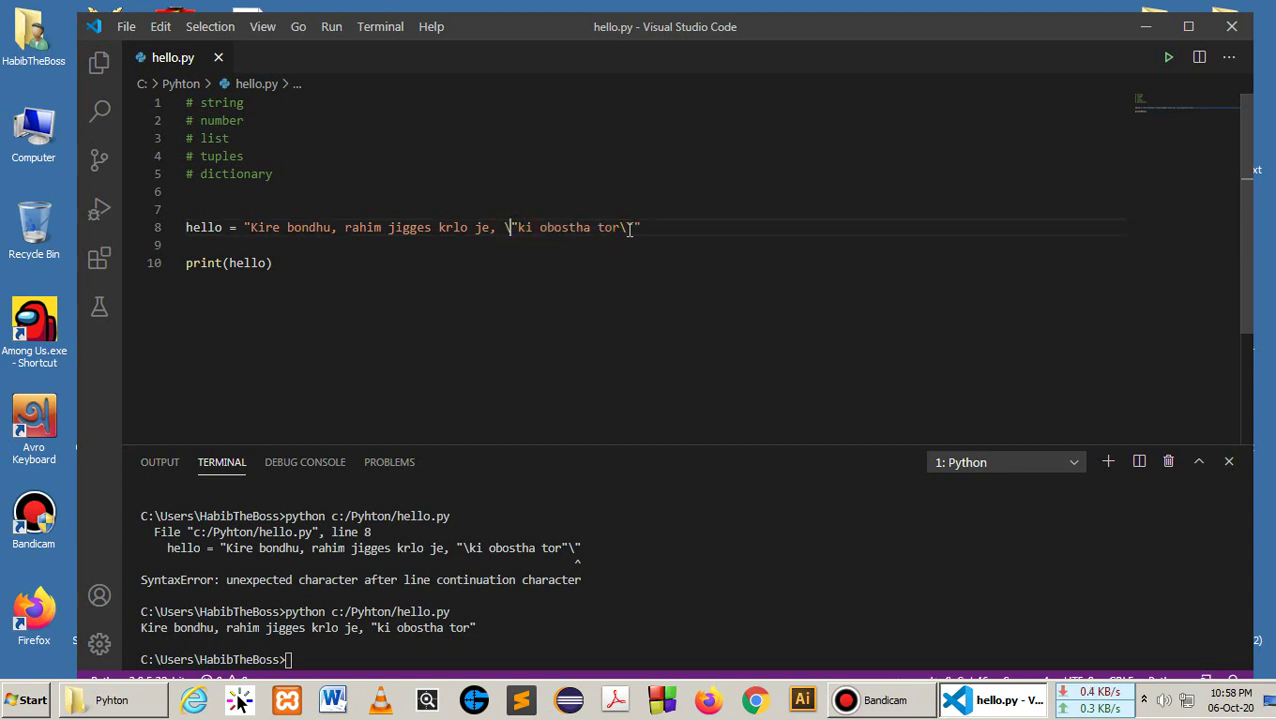
pyautogui.click(518, 227)
pyautogui.click(502, 227)
pyautogui.click(632, 227)
pyautogui.write('"')
pyautogui.click(507, 228)
pyautogui.write('\\n')
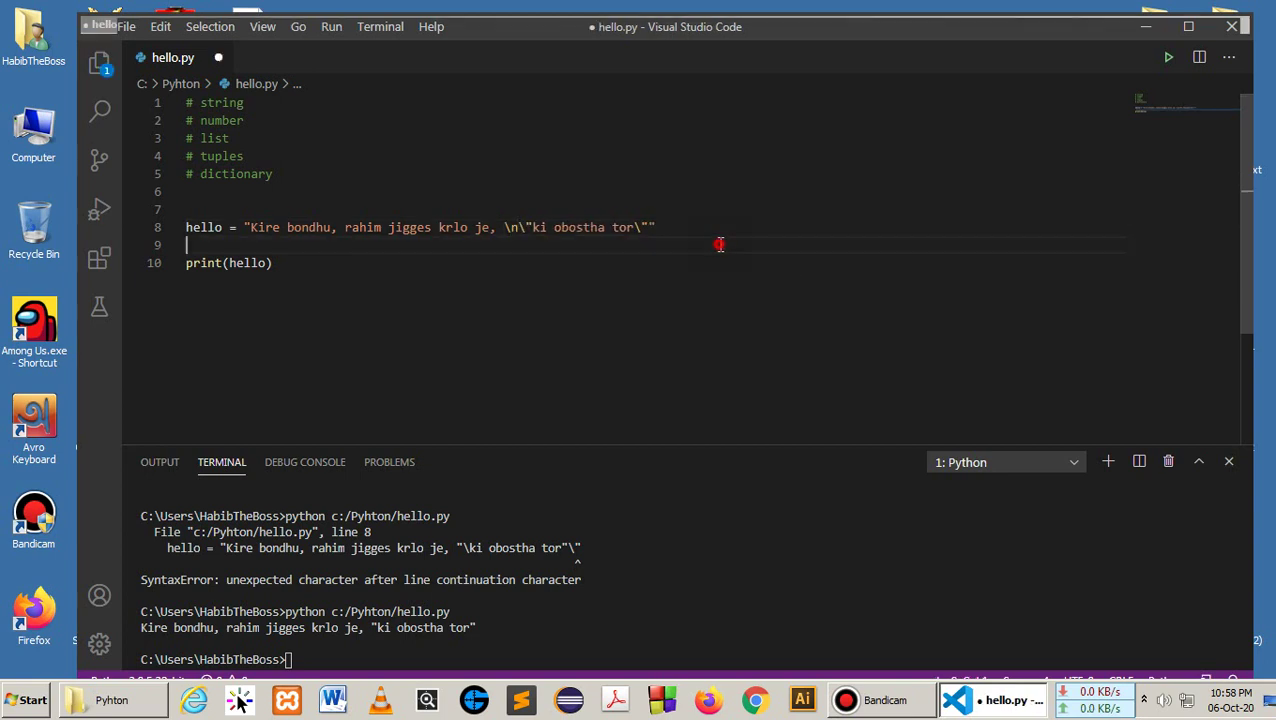
# Step: Save hello.py with \n before the escaped quote and review the string on line 8
pyautogui.hotkey('ctrl', 's')
pyautogui.click(513, 228)
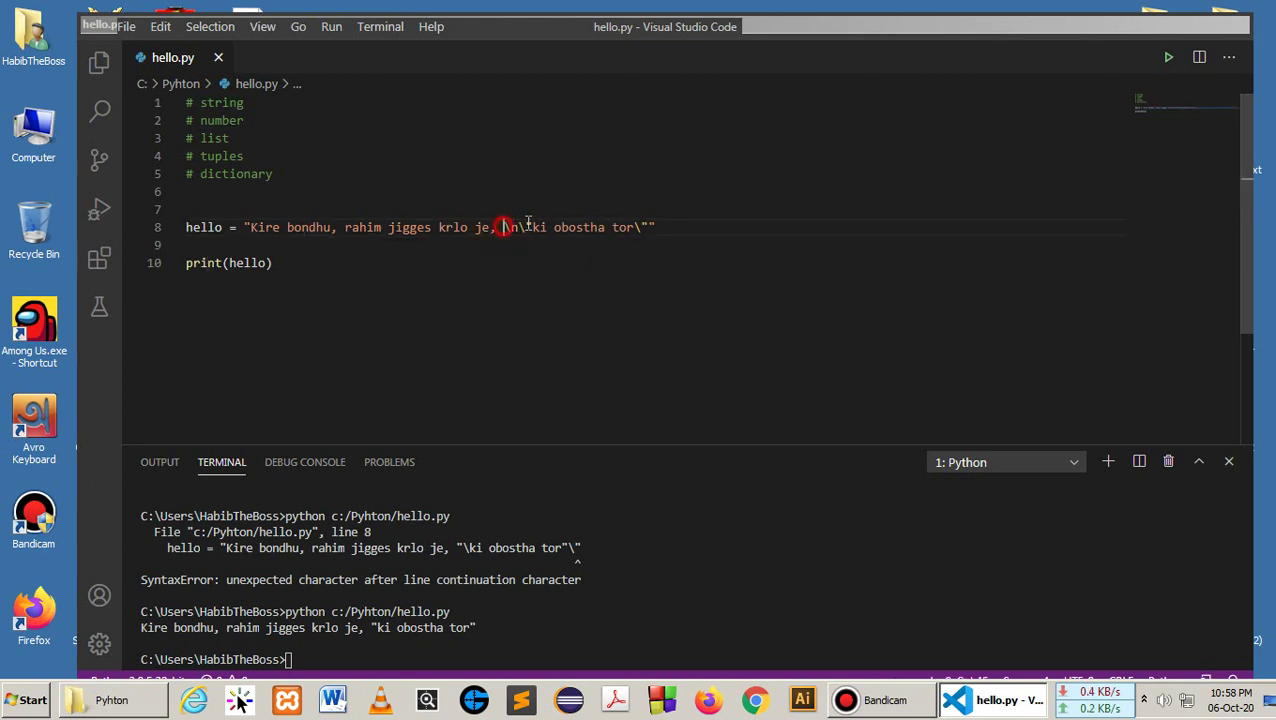
pyautogui.moveTo(504, 228); pyautogui.dragTo(663, 227)
pyautogui.click(700, 227)
# Step: Run hello.py in the terminal and check that ki obostha tor prints on a second line
pyautogui.rightClick(702, 206)
pyautogui.click(800, 555)
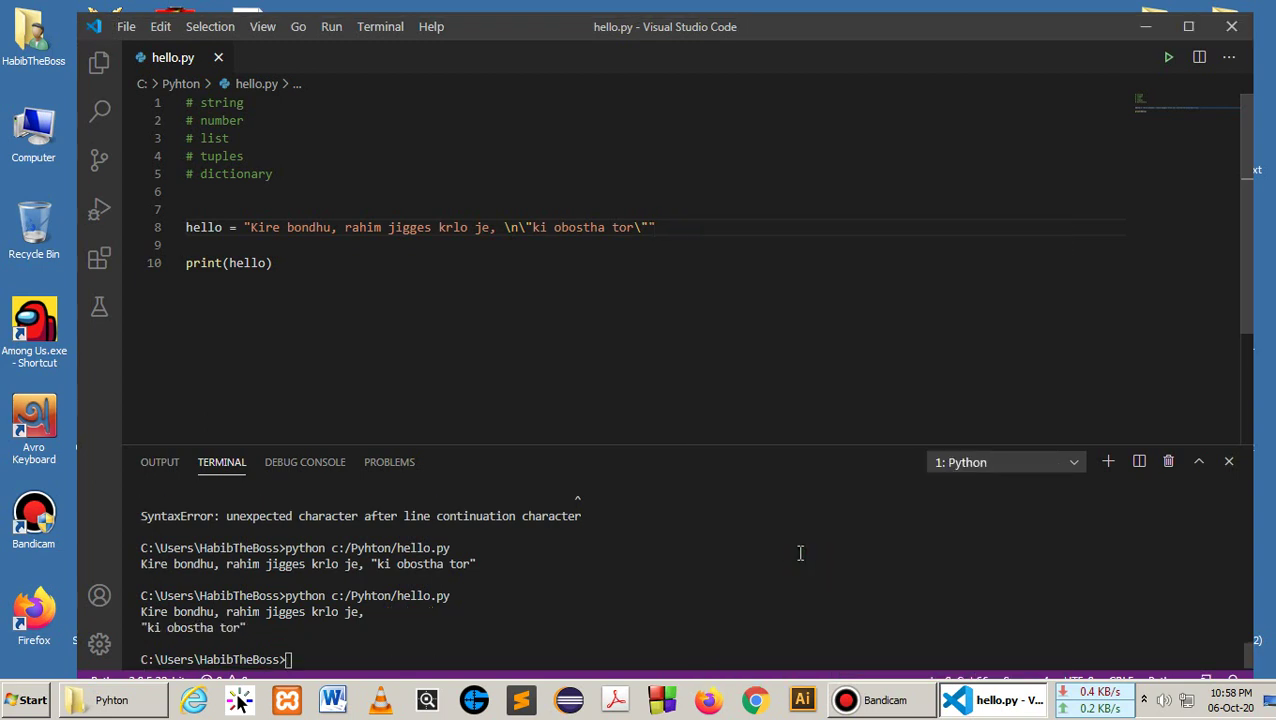
pyautogui.moveTo(141, 611); pyautogui.dragTo(370, 612)
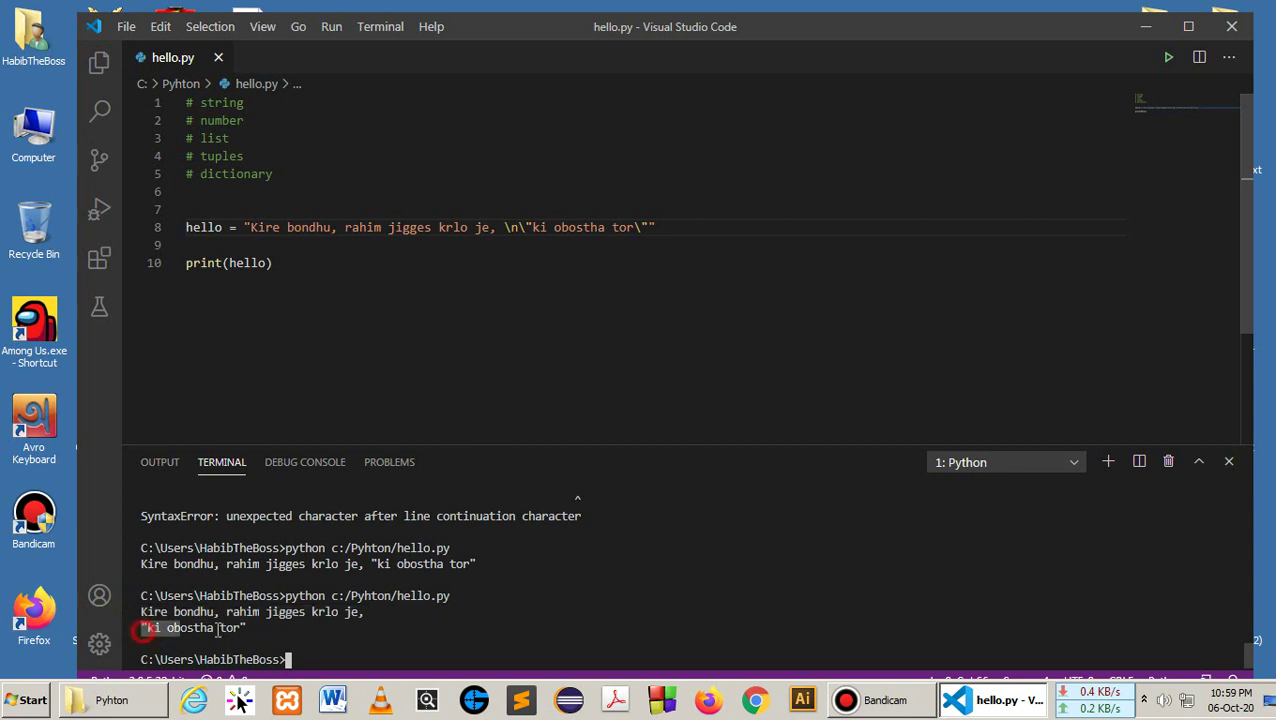
pyautogui.moveTo(142, 627); pyautogui.dragTo(246, 627)
pyautogui.click(537, 227)
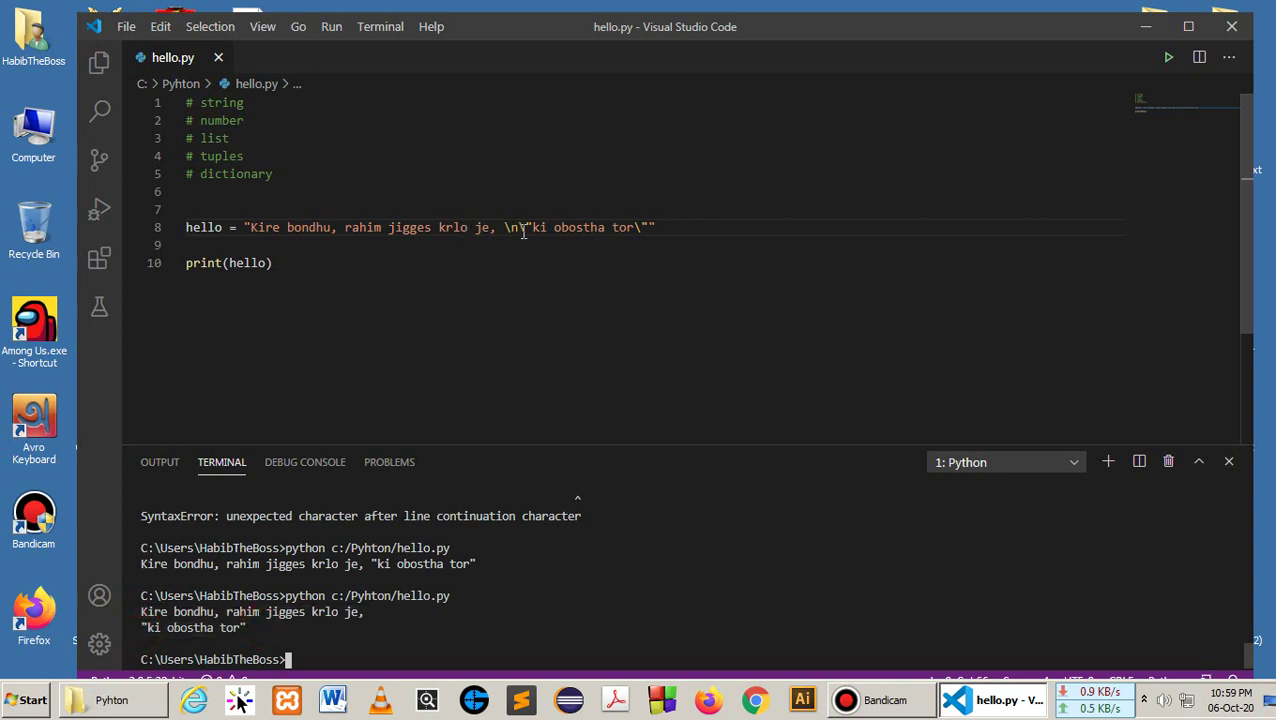
# Step: Delete the escaped quote before ki and the trailing quotes on line 8, then save
pyautogui.moveTo(504, 227); pyautogui.dragTo(519, 227)
pyautogui.click(531, 227)
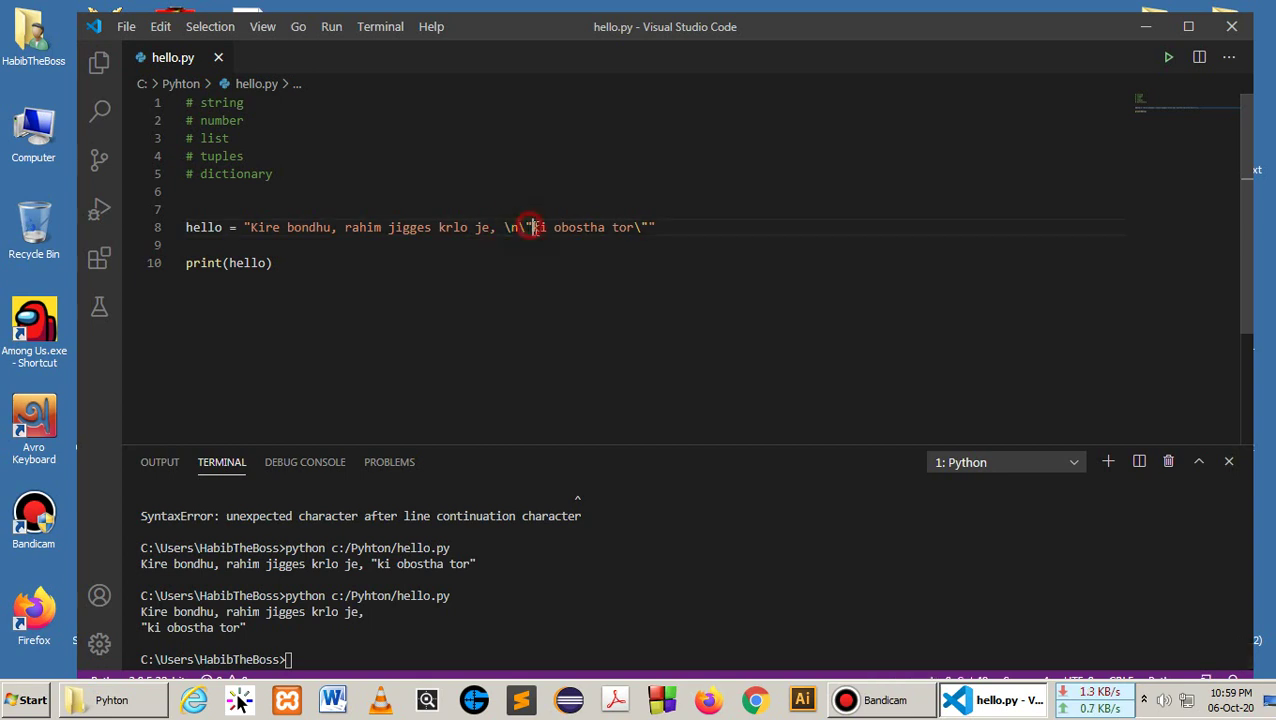
pyautogui.press('BackSpace')
pyautogui.press('BackSpace')
pyautogui.click(641, 227)
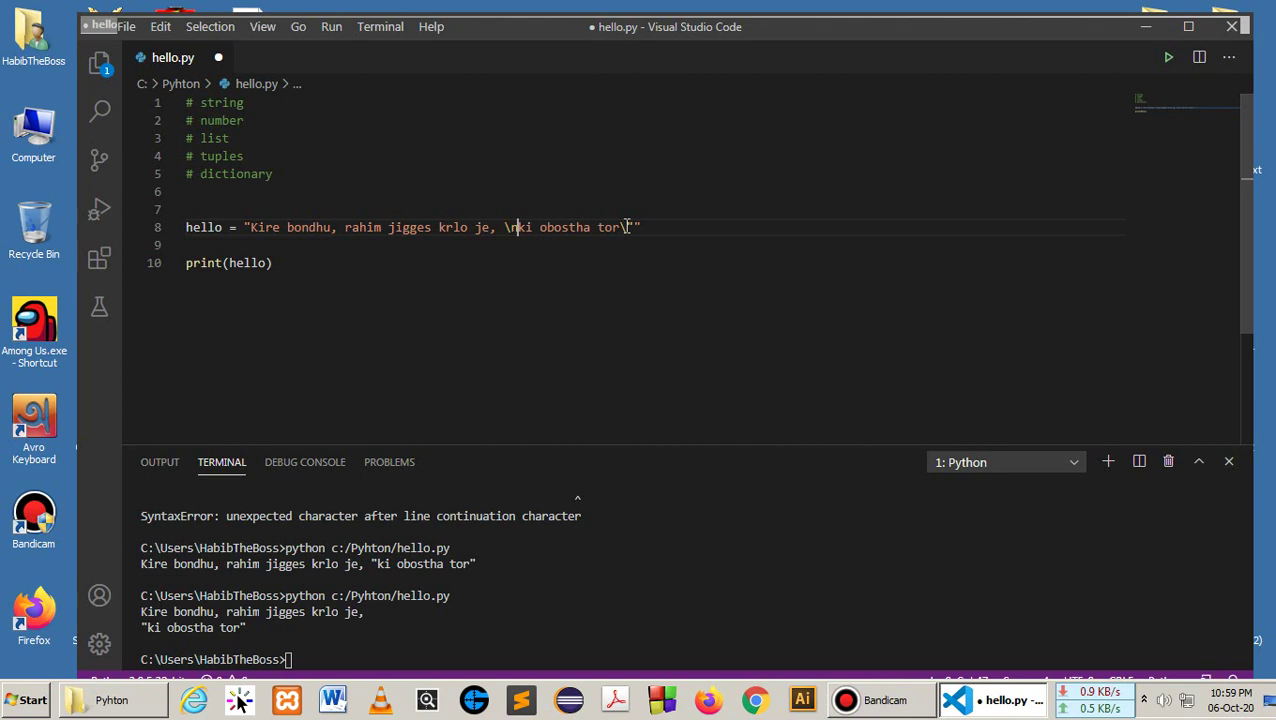
pyautogui.press('BackSpace')
pyautogui.press('BackSpace')
pyautogui.press('BackSpace')
pyautogui.hotkey('ctrl', 's')
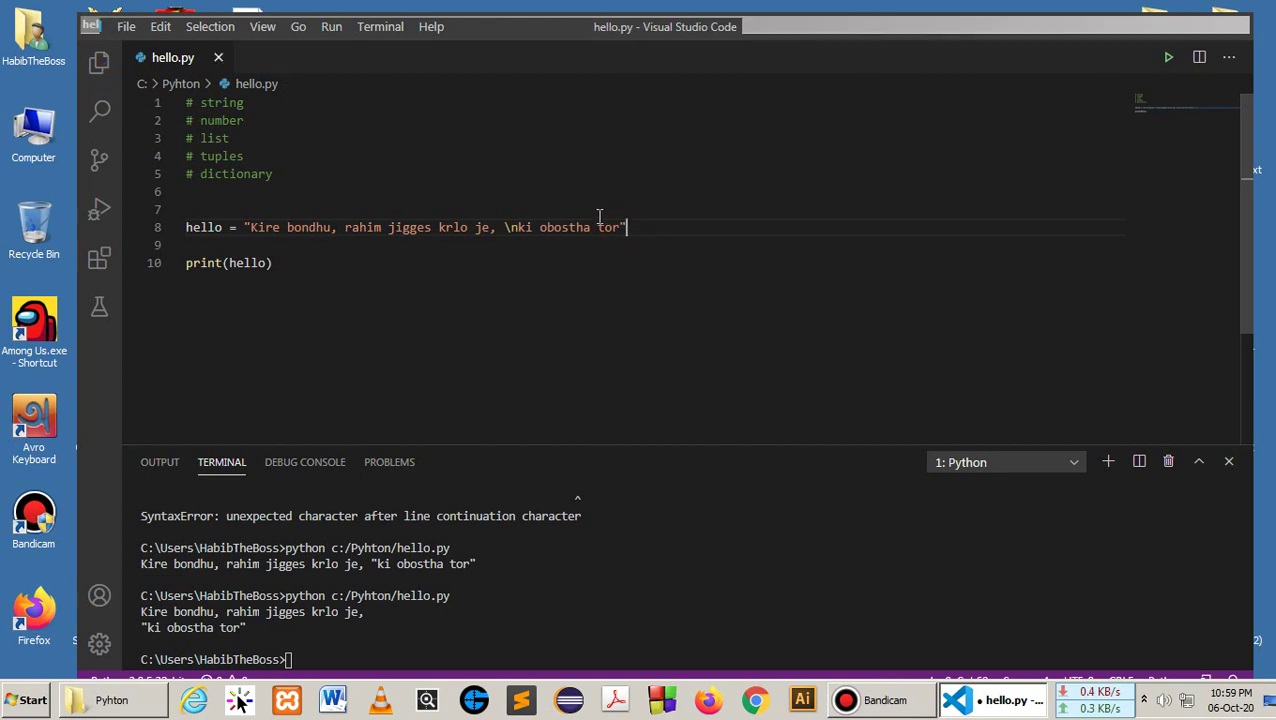
# Step: Save hello.py with the caret before ki and run it, printing \ki obostha tor
pyautogui.doubleClick(518, 227)
pyautogui.click(518, 227)
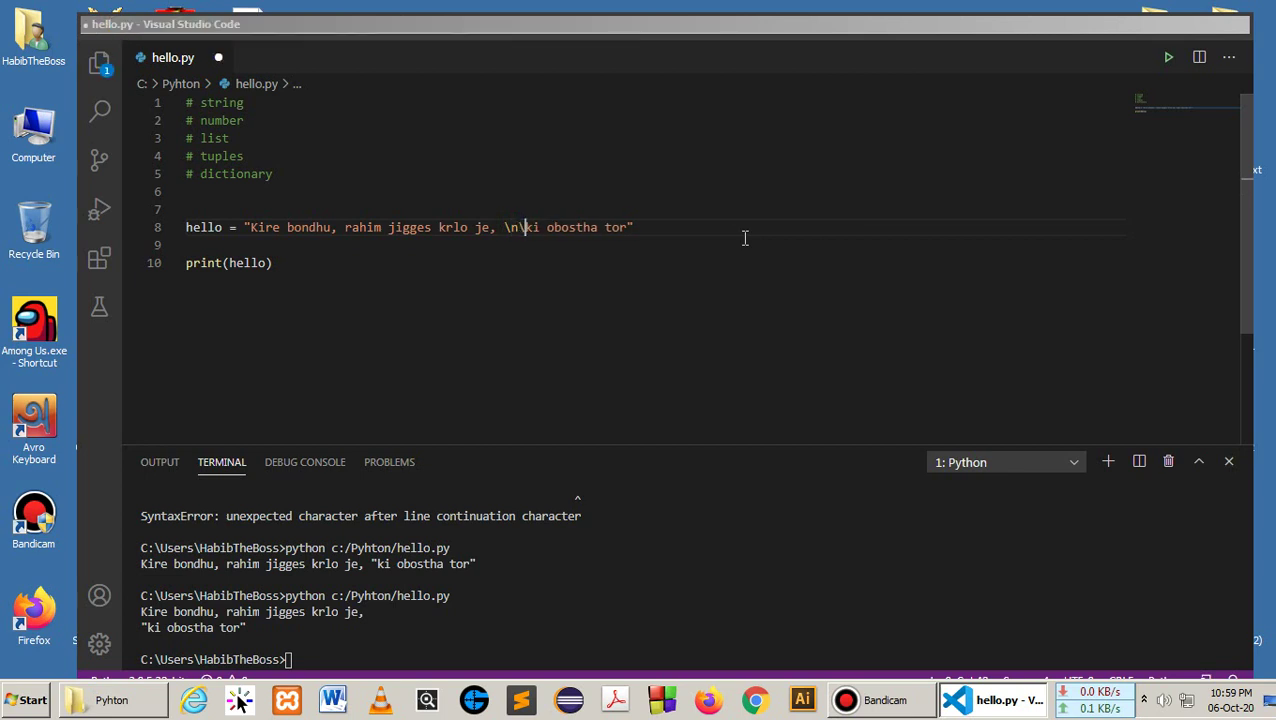
pyautogui.write('\\')
pyautogui.hotkey('ctrl', 's')
pyautogui.rightClick(678, 230)
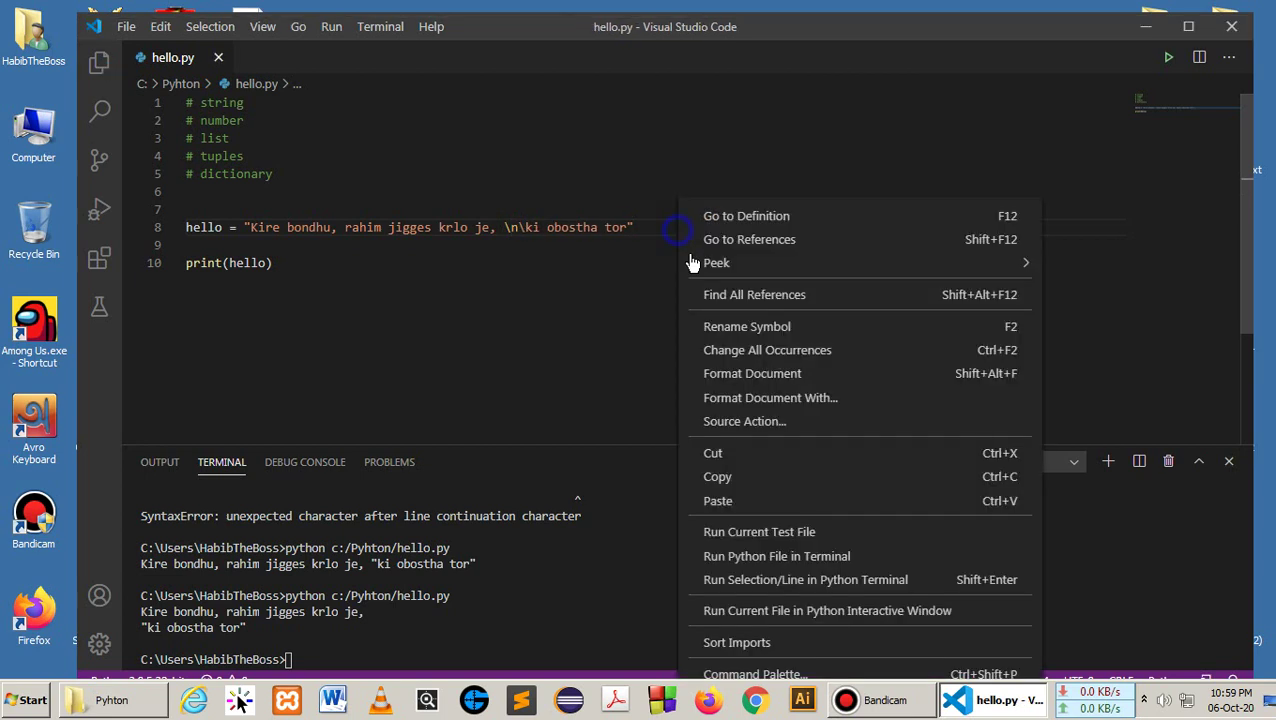
pyautogui.click(776, 556)
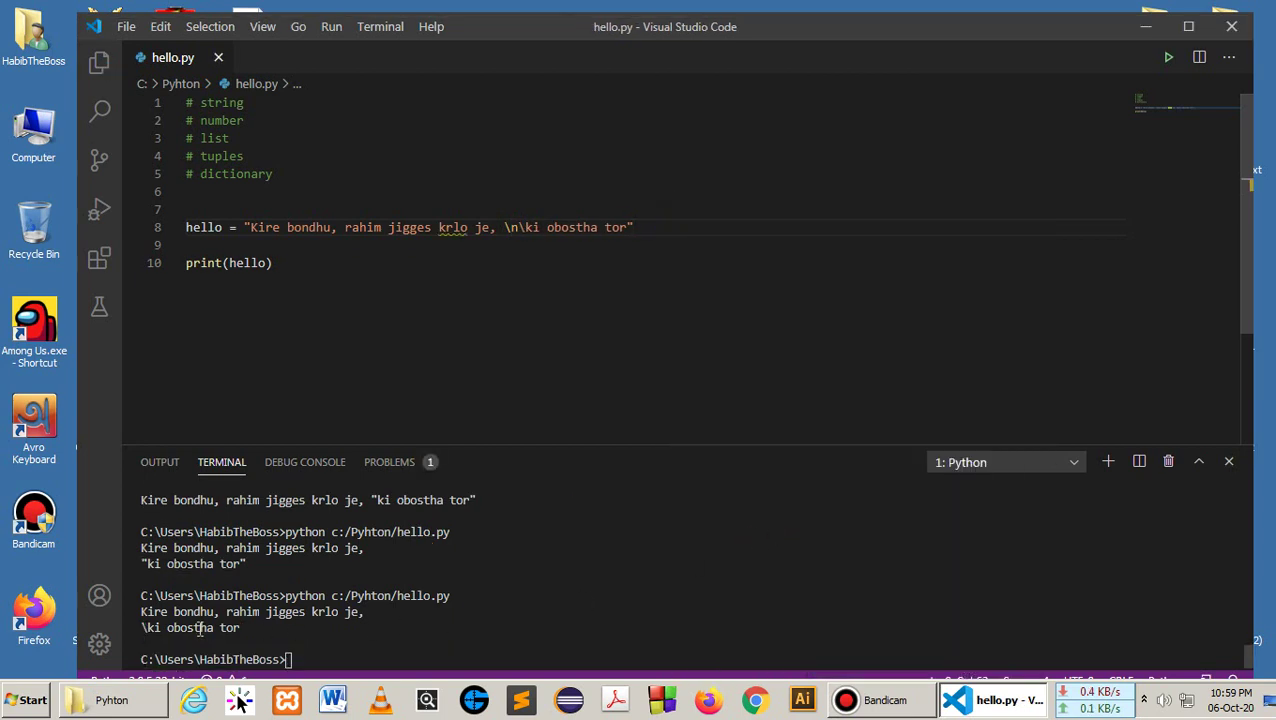
# Step: Remove the backslash and the space before ki on line 8, then save hello.py
pyautogui.click(527, 227)
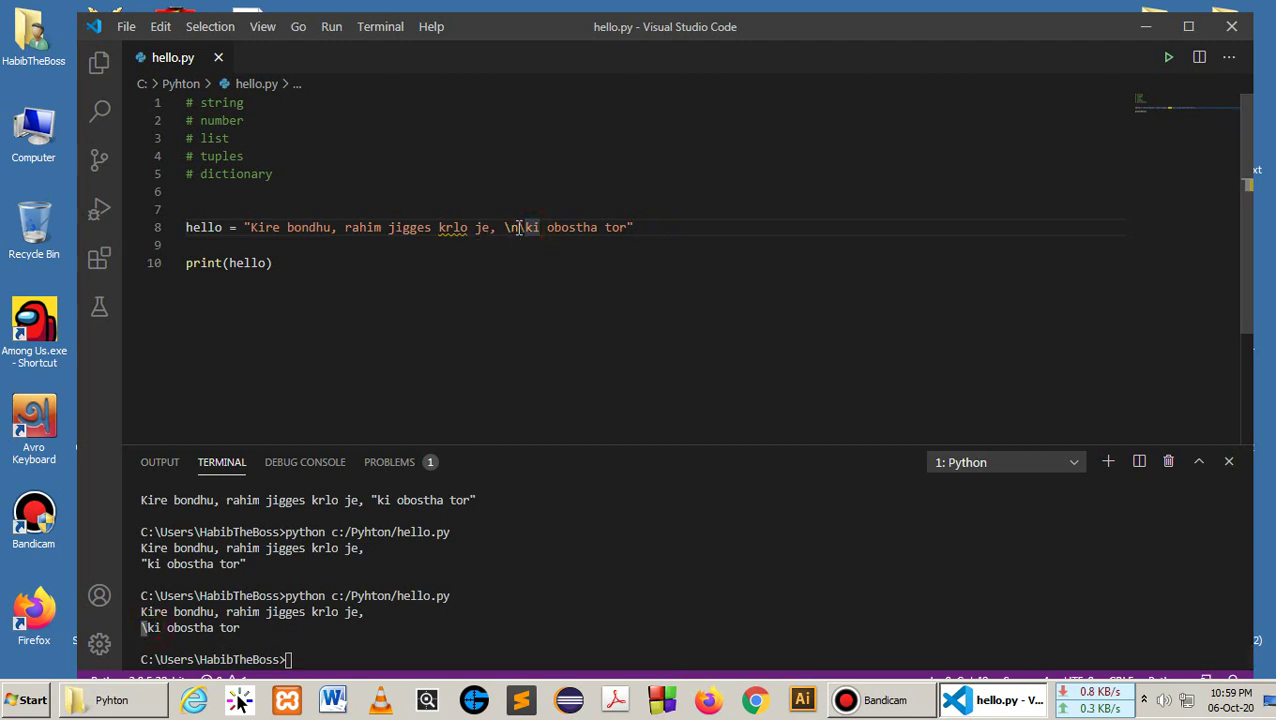
pyautogui.moveTo(519, 227); pyautogui.dragTo(503, 227)
pyautogui.click(527, 227)
pyautogui.press('BackSpace')
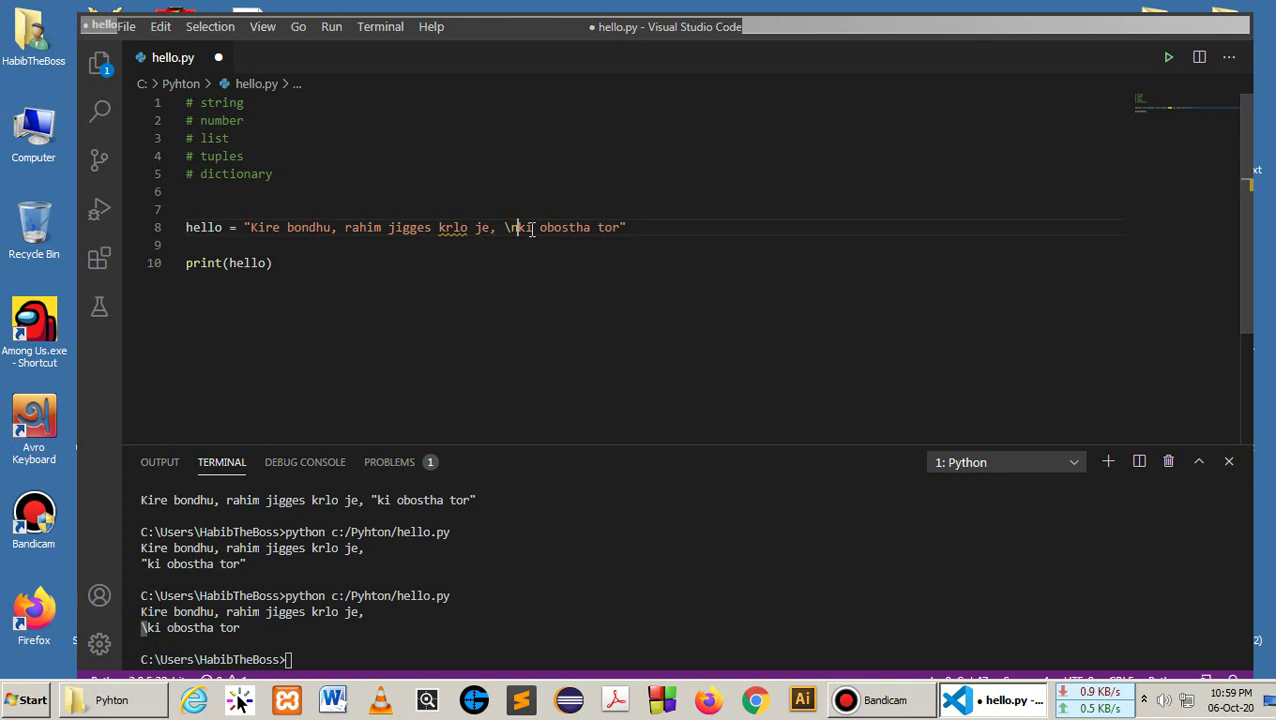
pyautogui.click(526, 227)
pyautogui.press('BackSpace')
pyautogui.hotkey('ctrl', 's')
# Step: Run hello.py in the terminal, check the \n on line 8, and run it again
pyautogui.rightClick(648, 231)
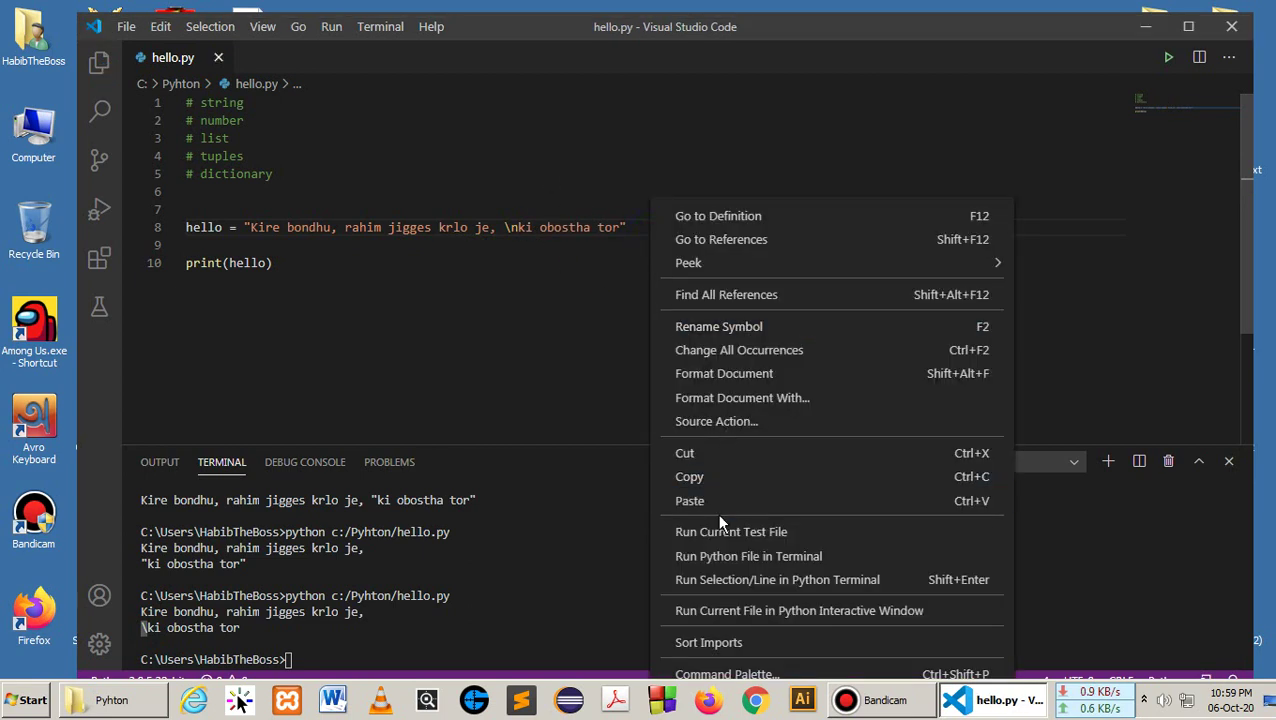
pyautogui.click(730, 560)
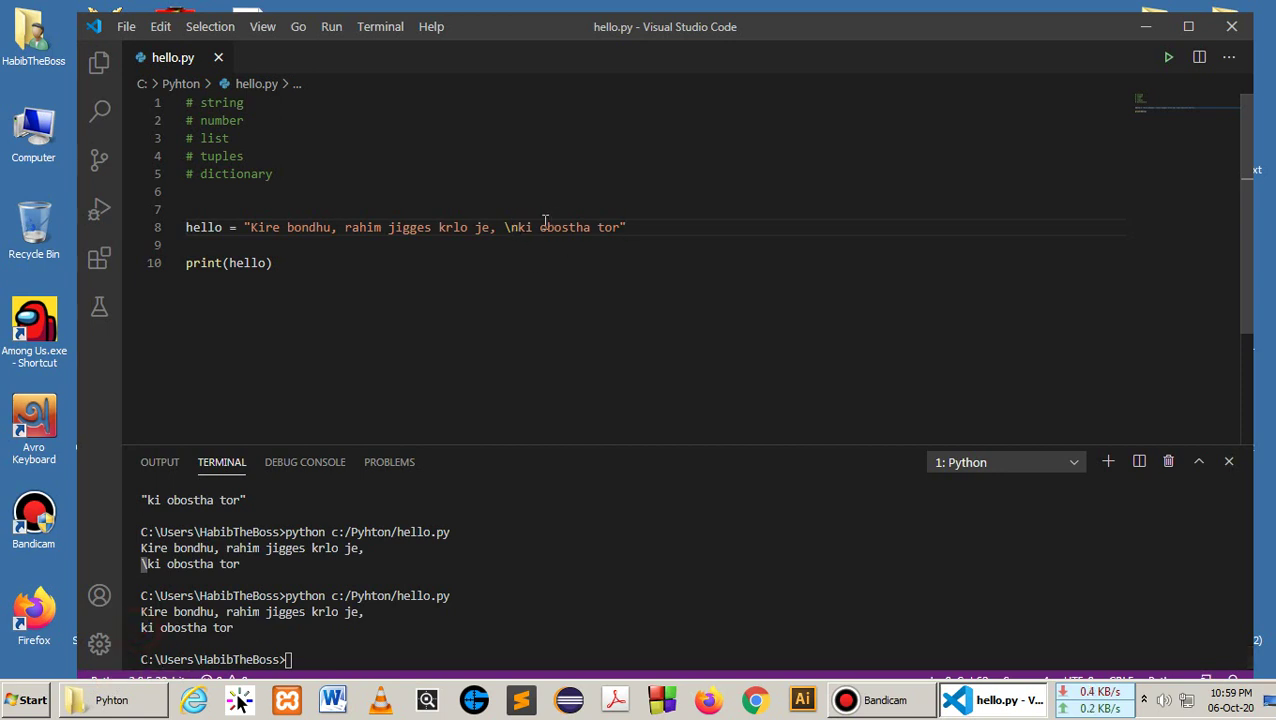
pyautogui.moveTo(520, 227); pyautogui.dragTo(504, 227)
pyautogui.click(518, 227)
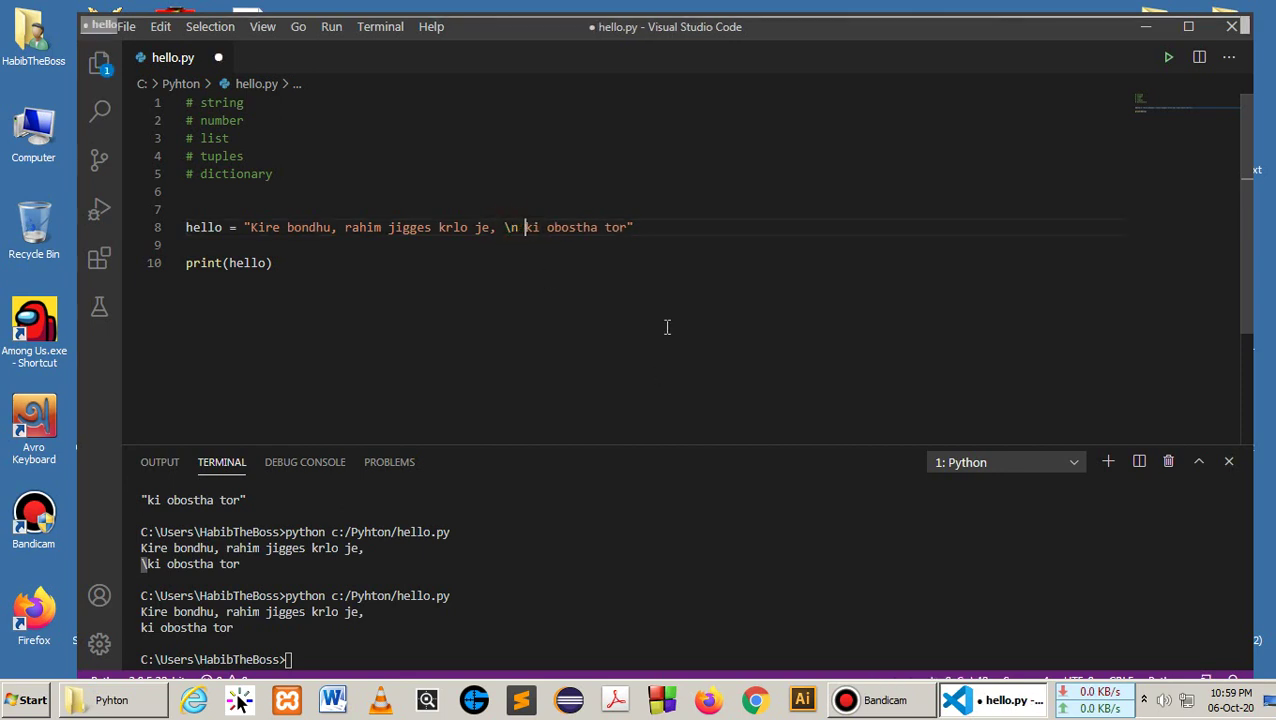
pyautogui.rightClick(666, 225)
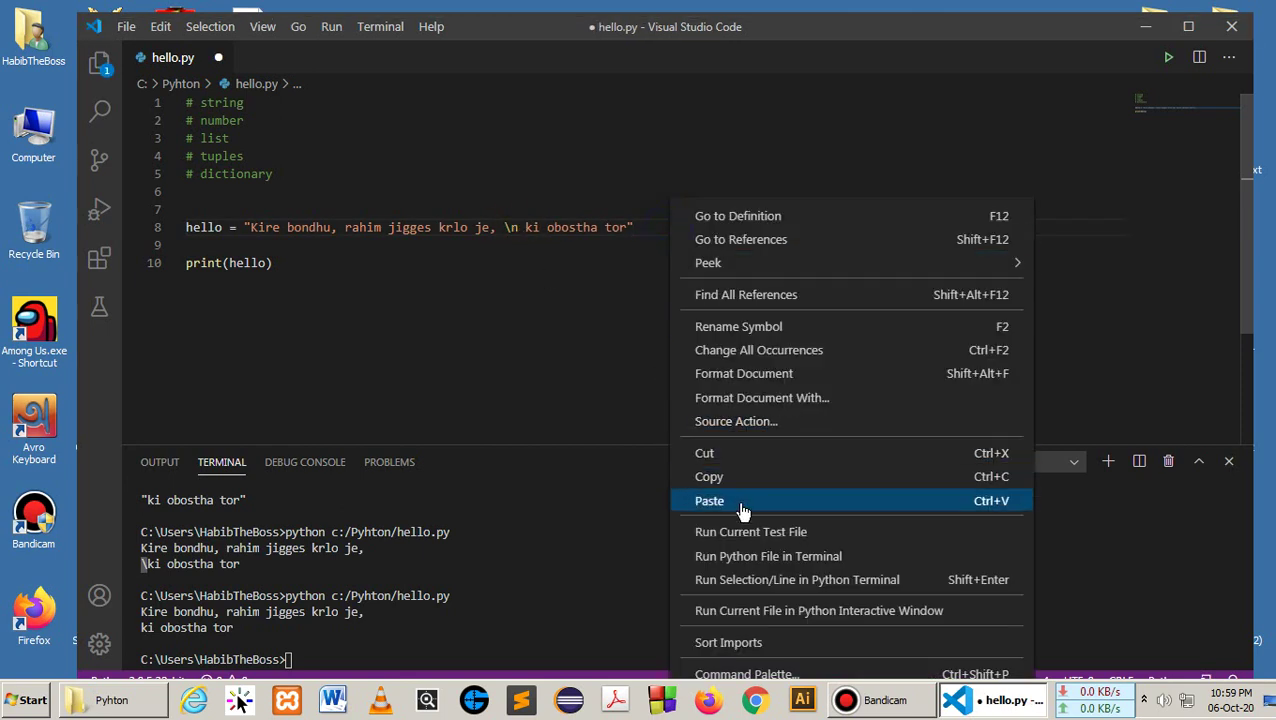
pyautogui.click(745, 556)
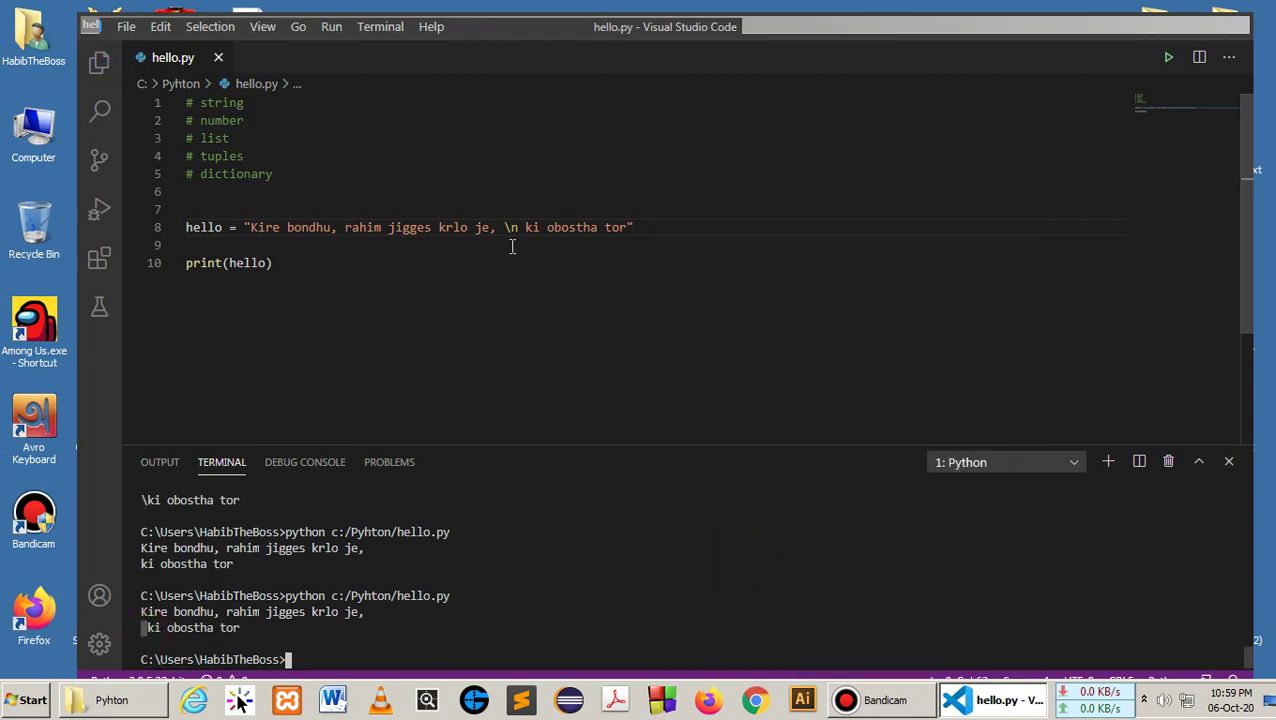
pyautogui.click(628, 227)
pyautogui.doubleClick(208, 102)
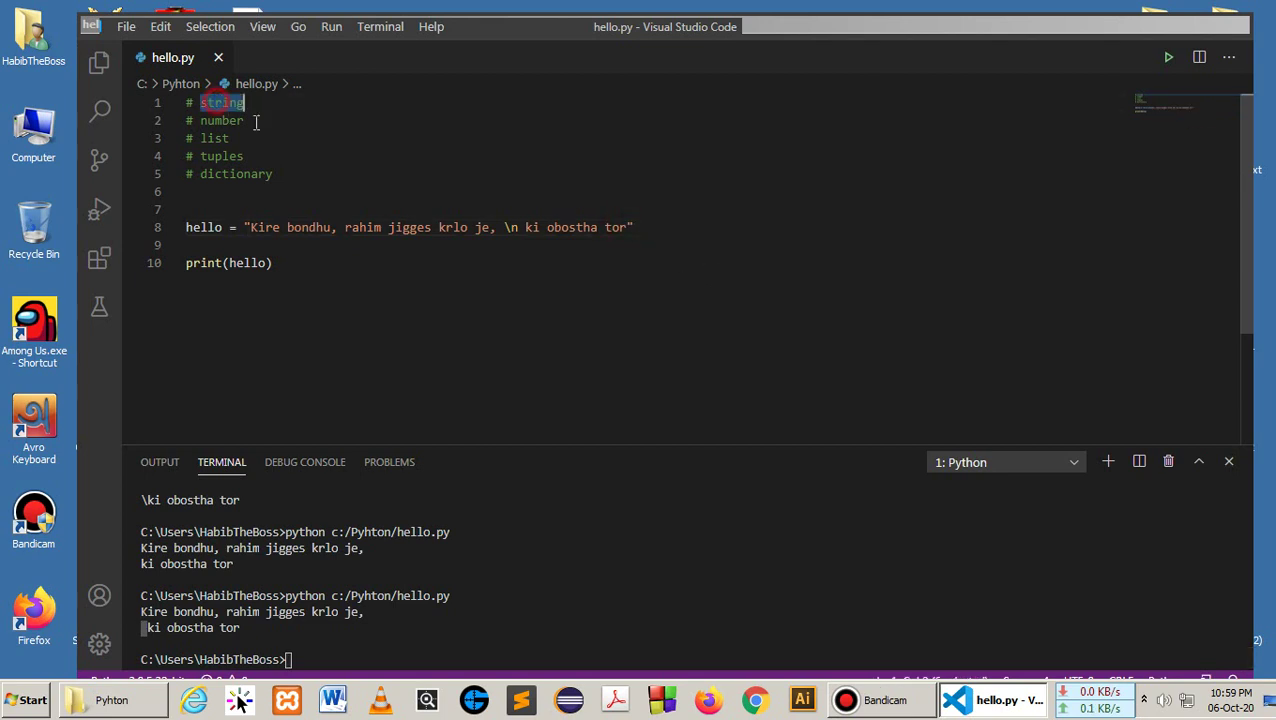
pyautogui.click(766, 227)
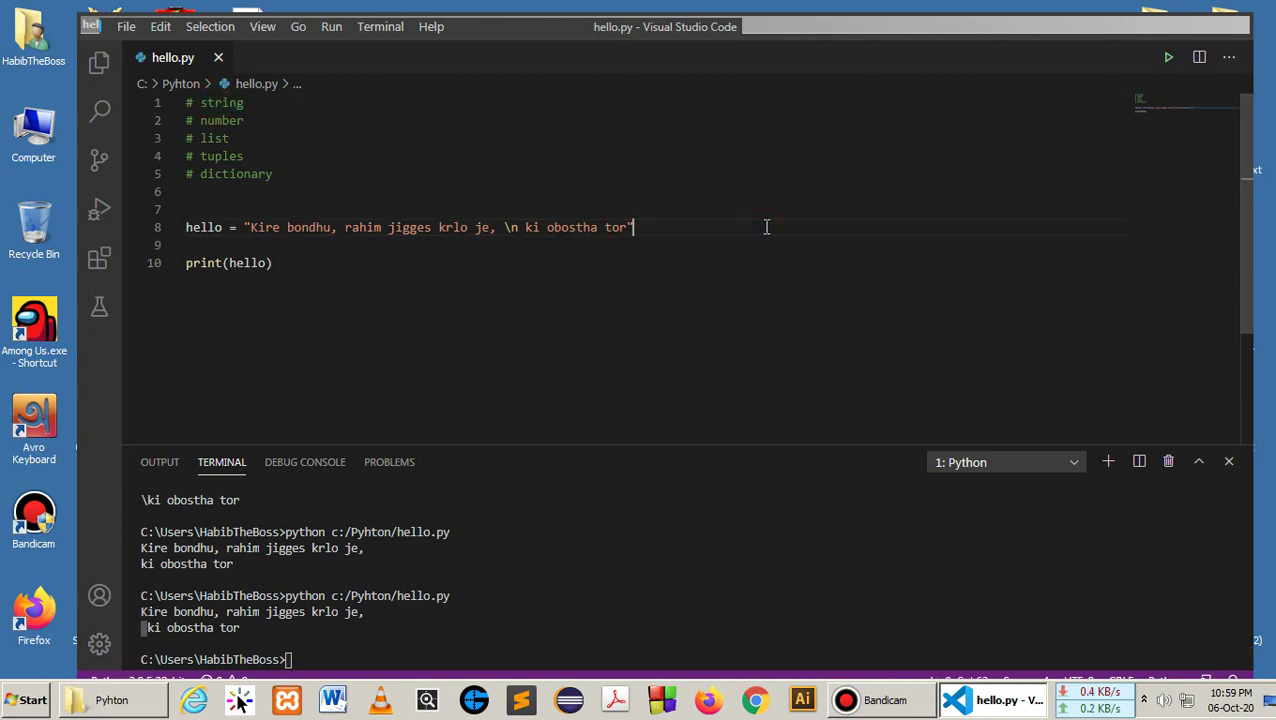